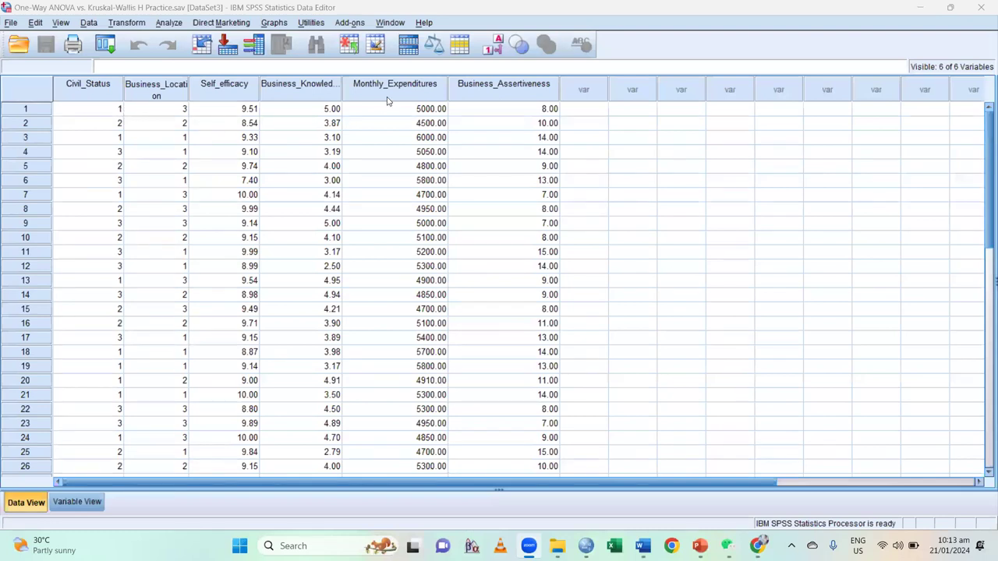
Step: Review the Monthly_Expenditures and Civil_Status data columns and the value labels defined for Civil_Status
{"action": "left_click", "coordinate": [427, 81]}
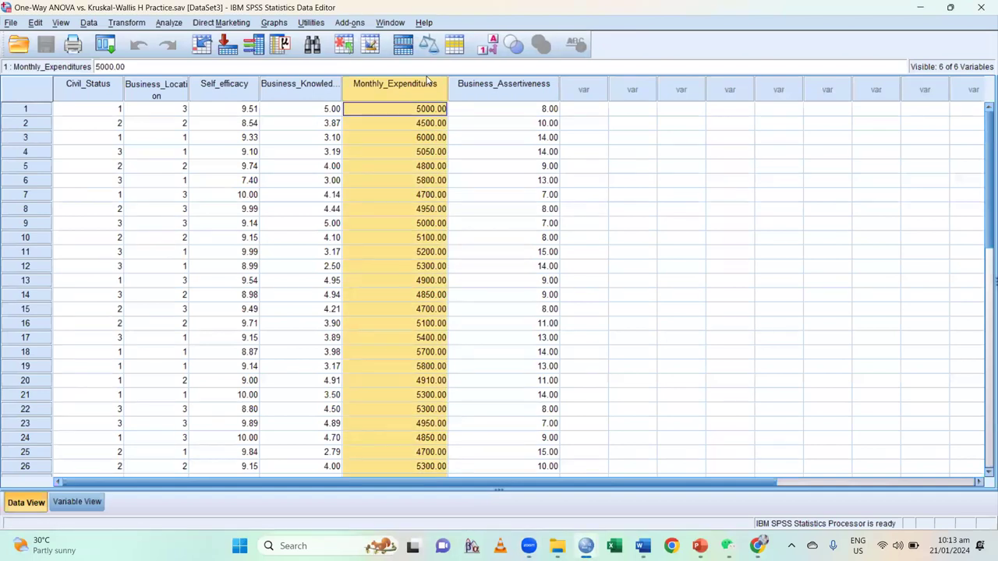
{"action": "left_click", "coordinate": [92, 84]}
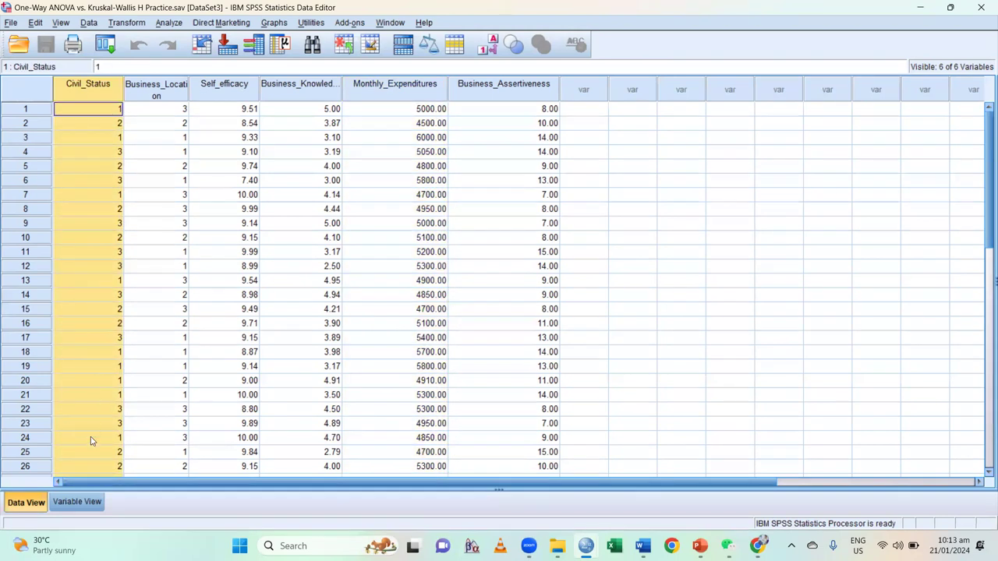
{"action": "left_click", "coordinate": [62, 507]}
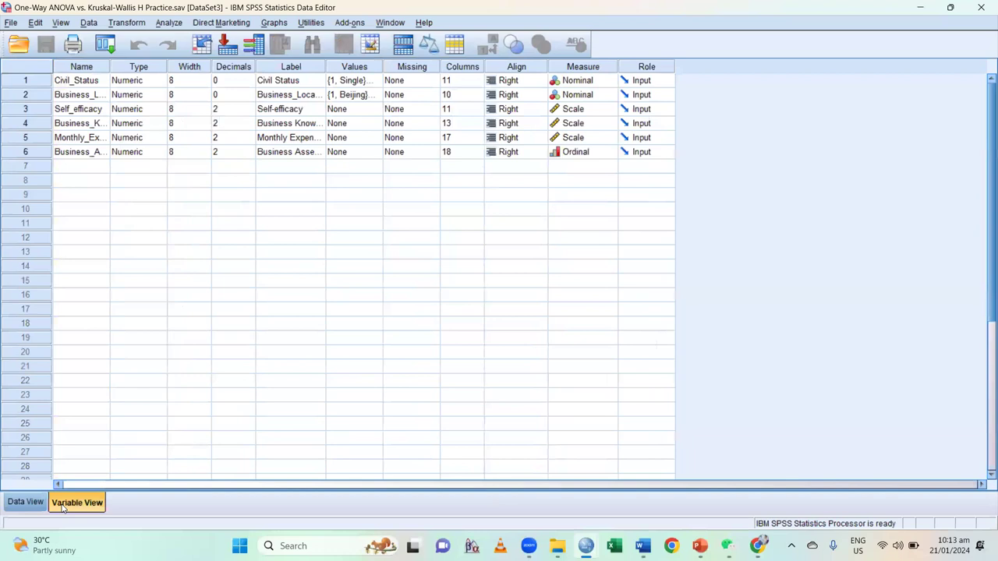
{"action": "left_click", "coordinate": [378, 82]}
{"action": "left_click", "coordinate": [377, 81]}
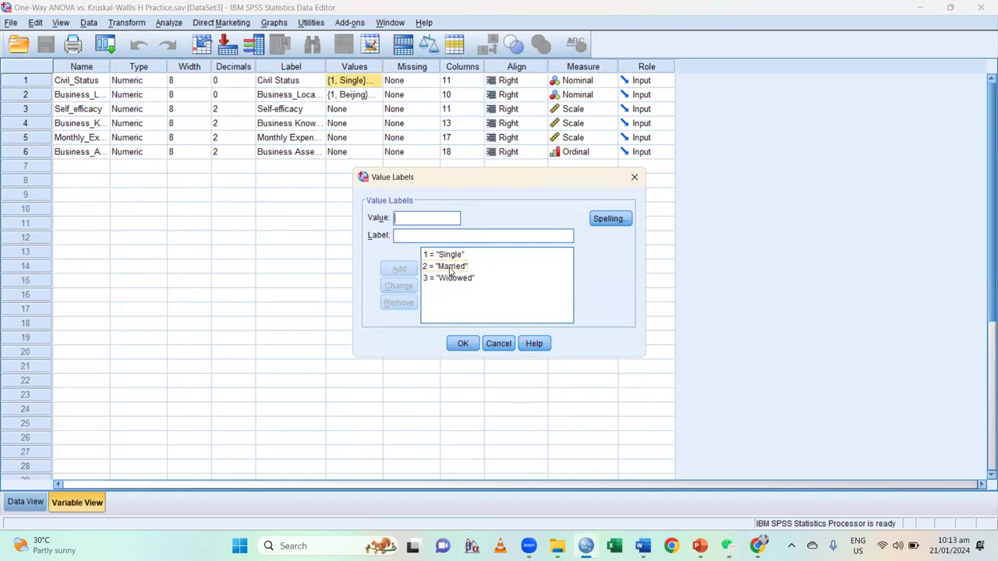
{"action": "left_click", "coordinate": [633, 180]}
{"action": "left_click", "coordinate": [26, 502]}
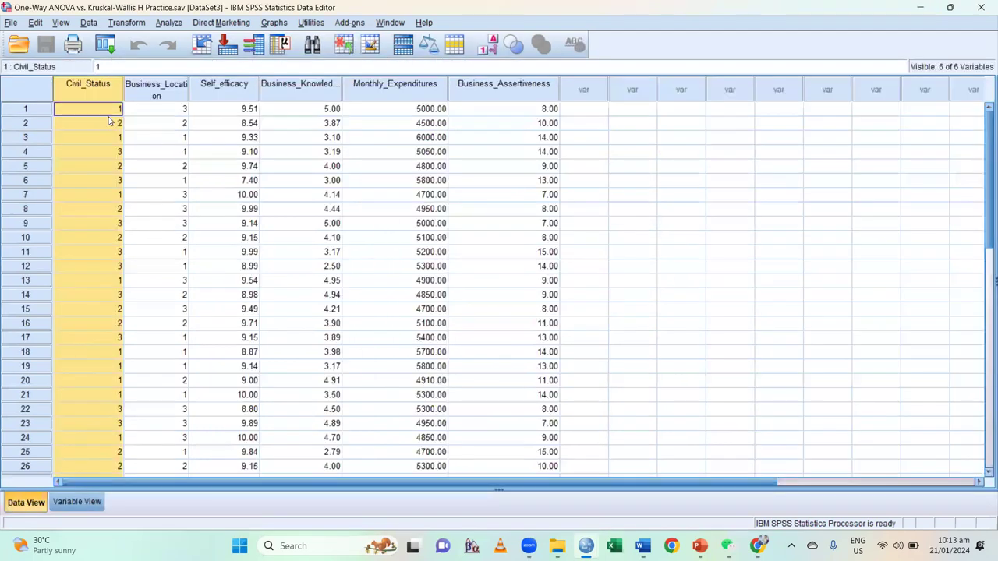
{"action": "left_click", "coordinate": [406, 84]}
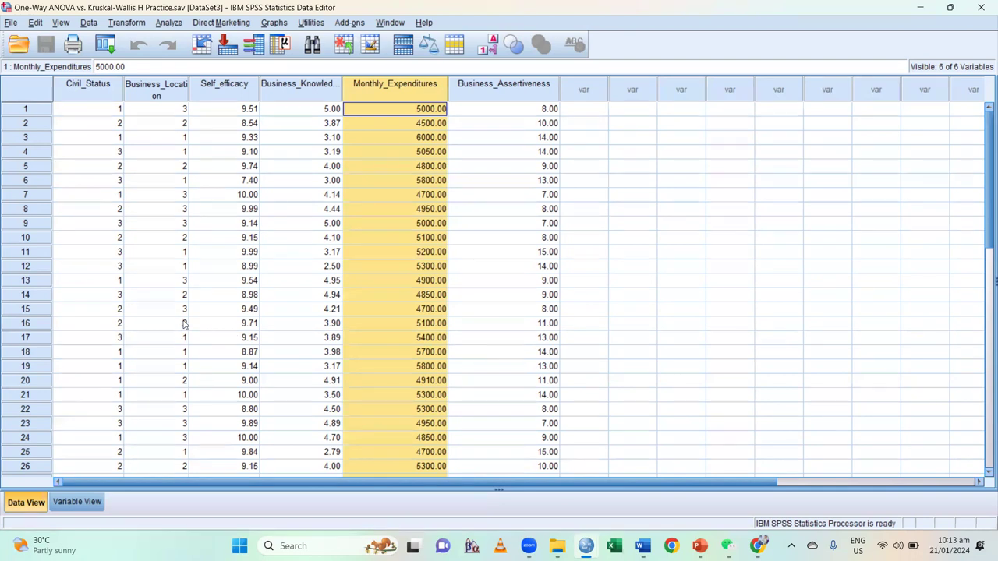
Step: Start a legacy nonparametric K Independent Samples test with Civil_Status as the grouping variable
{"action": "left_click", "coordinate": [159, 28]}
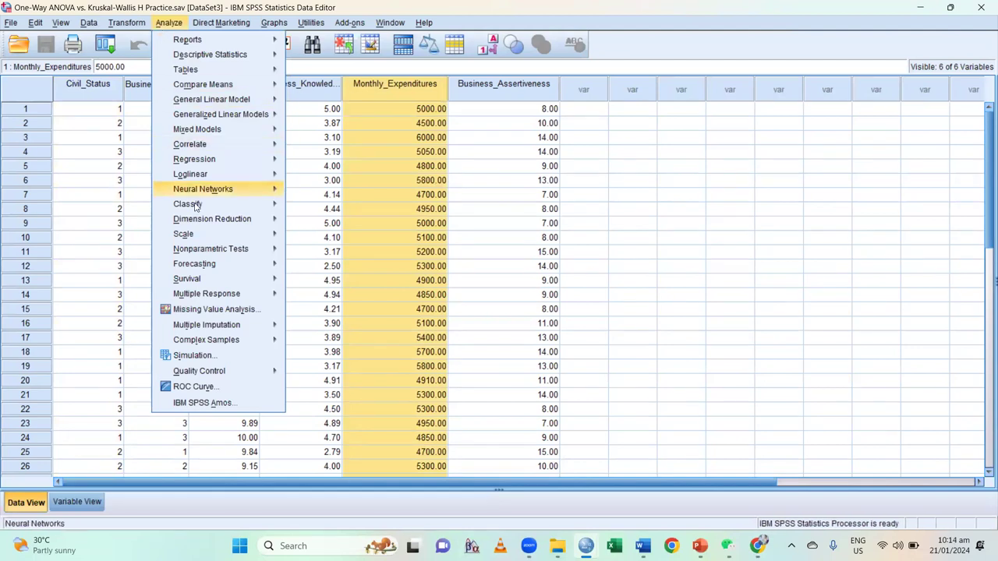
{"action": "mouse_move", "coordinate": [195, 252]}
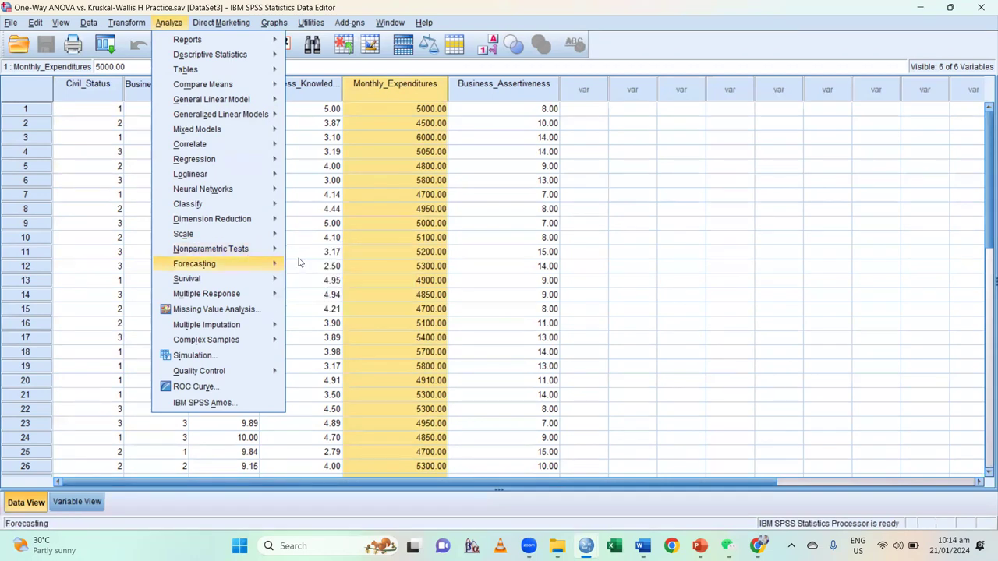
{"action": "mouse_move", "coordinate": [318, 301]}
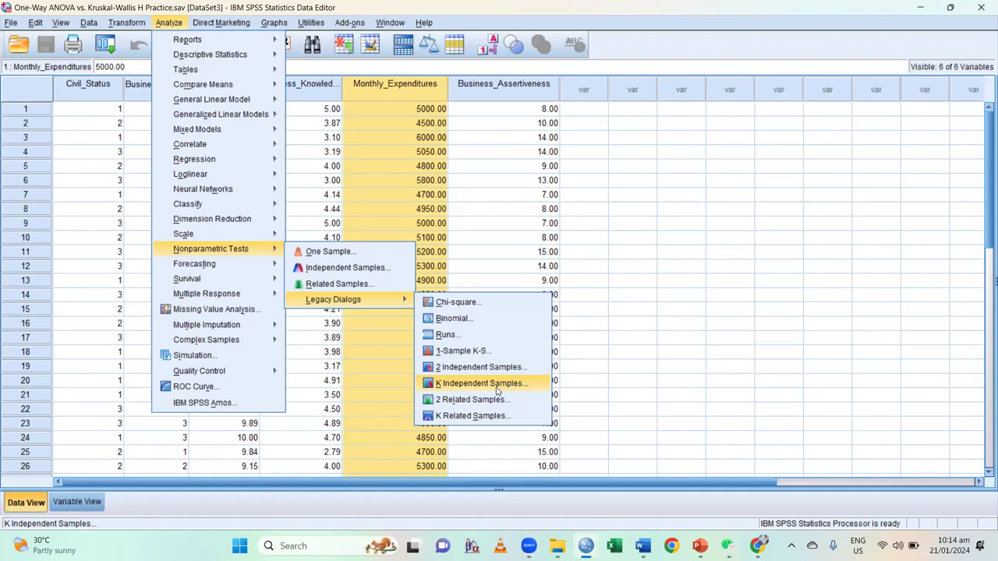
{"action": "left_click", "coordinate": [497, 386]}
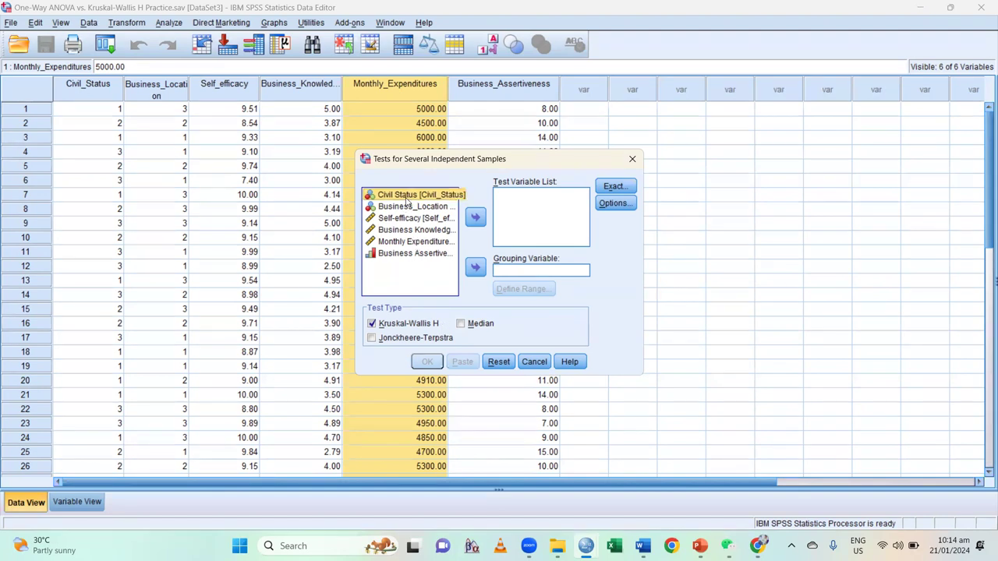
{"action": "left_click", "coordinate": [476, 266]}
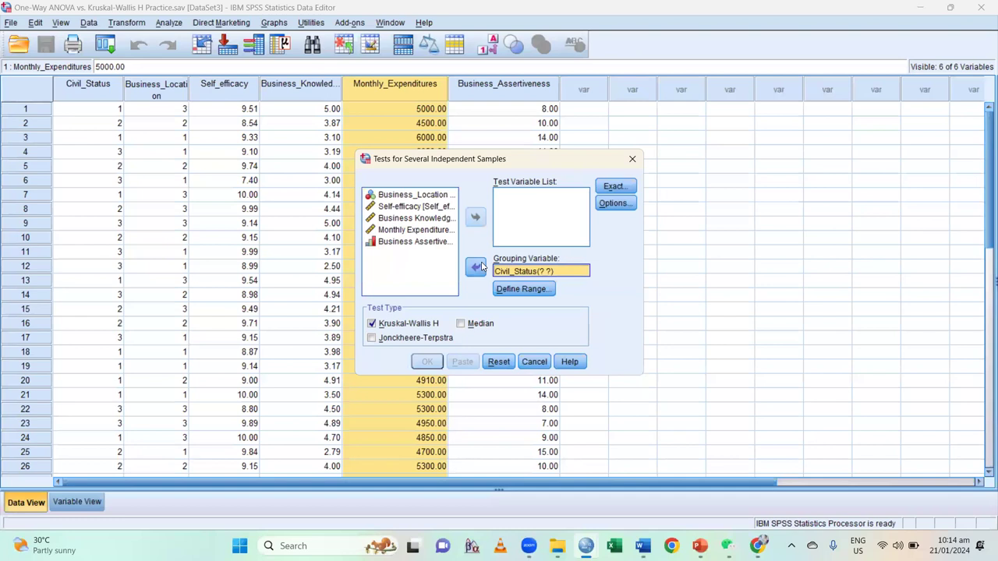
Step: Define the range of the Civil_Status grouping variable with minimum 1 and maximum 3
{"action": "left_click", "coordinate": [536, 289]}
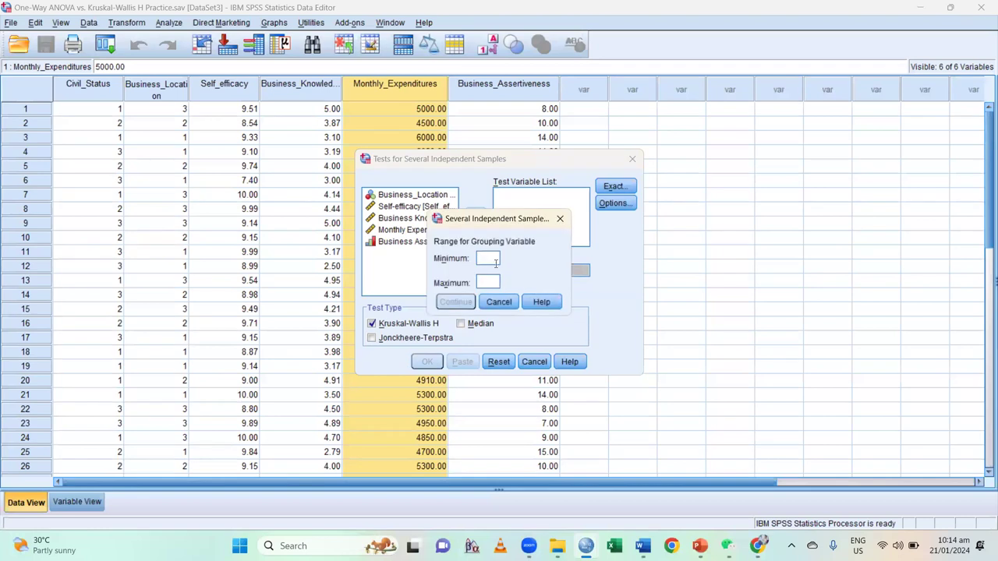
{"action": "type", "text": "1"}
{"action": "left_click", "coordinate": [490, 281]}
{"action": "type", "text": "3"}
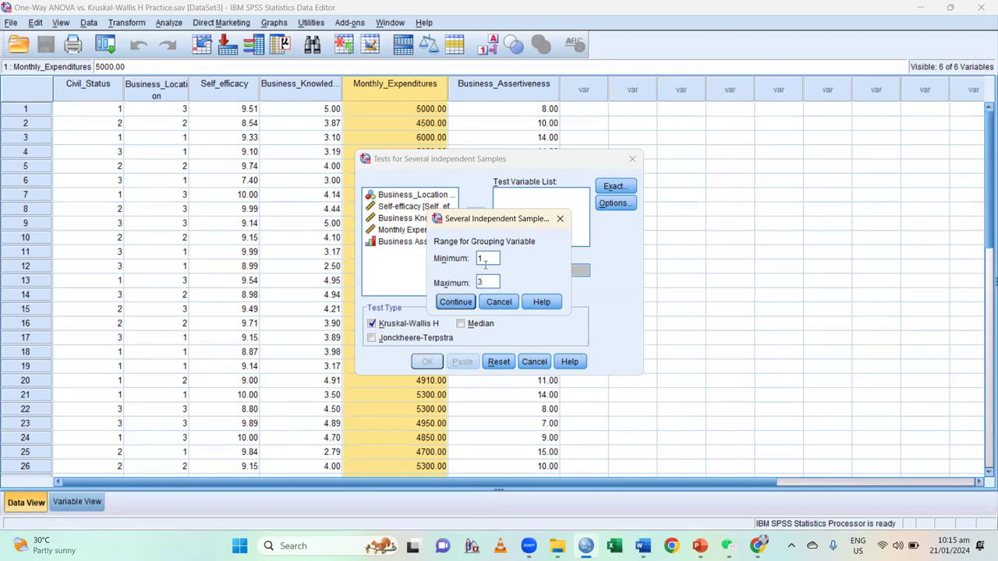
{"action": "double_click", "coordinate": [485, 261]}
{"action": "left_click", "coordinate": [455, 302]}
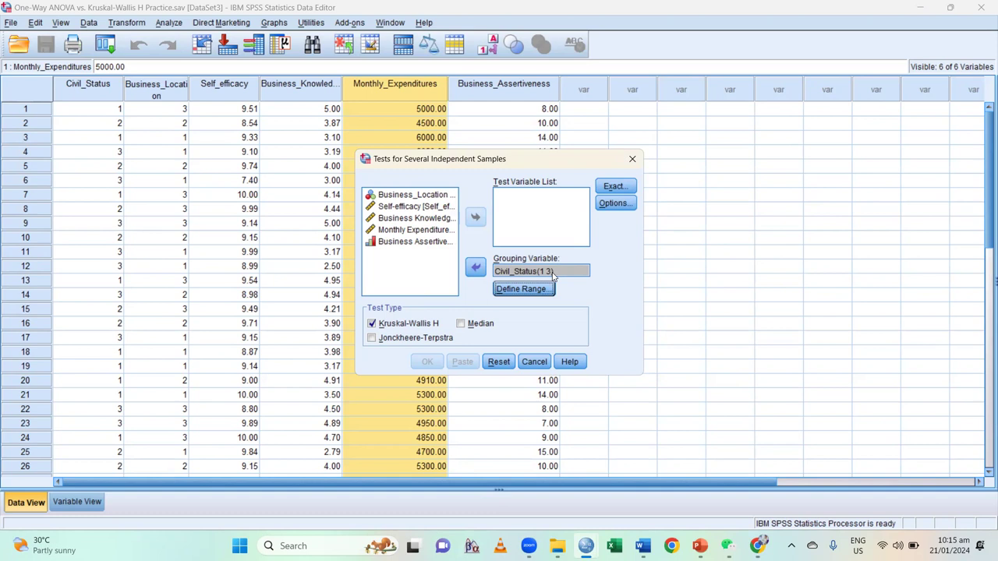
Step: Add Monthly Expenditures as the test variable and run the Kruskal-Wallis H test
{"action": "left_click", "coordinate": [386, 232]}
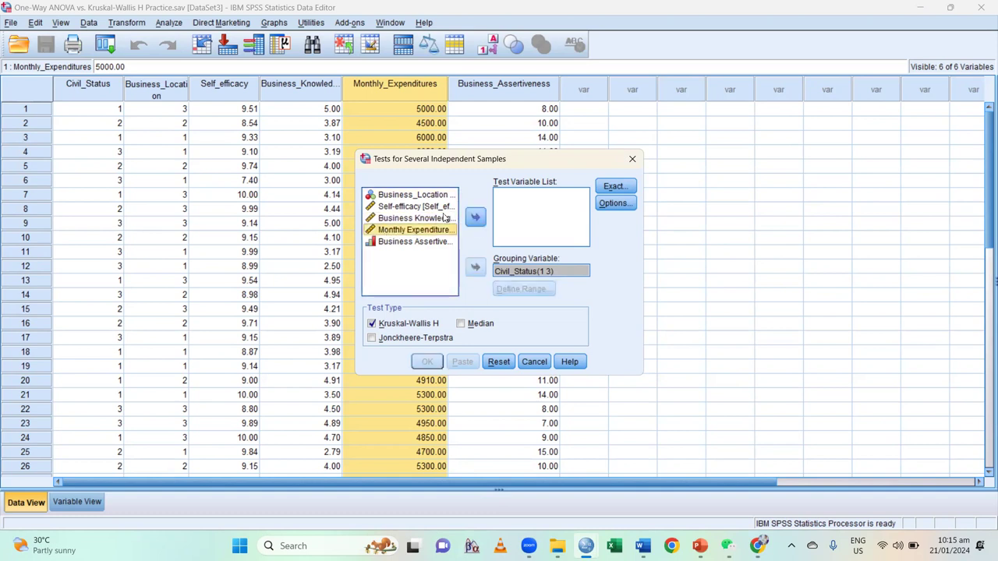
{"action": "left_click", "coordinate": [475, 220]}
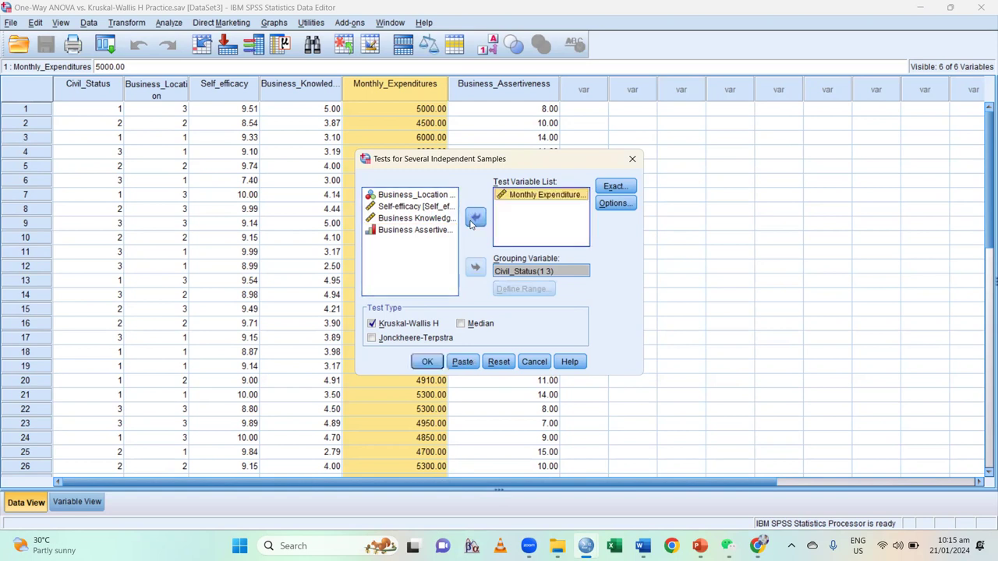
{"action": "left_click", "coordinate": [428, 363]}
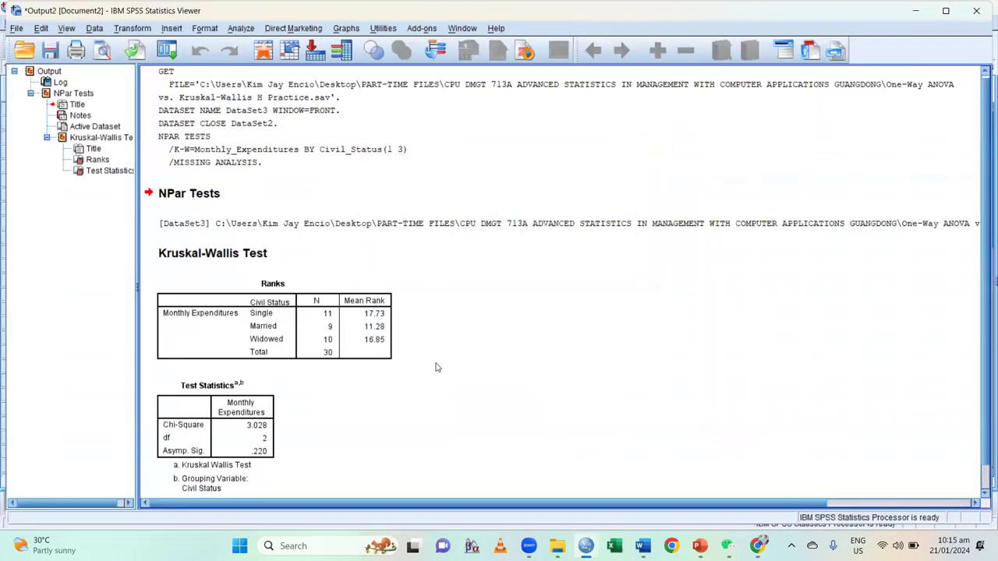
Step: Examine the Ranks and Test Statistics tables of the Kruskal-Wallis output for Monthly Expenditures by Civil Status
{"action": "scroll", "coordinate": [436, 367], "scroll_direction": "down", "scroll_amount": 1}
{"action": "left_click", "coordinate": [217, 398]}
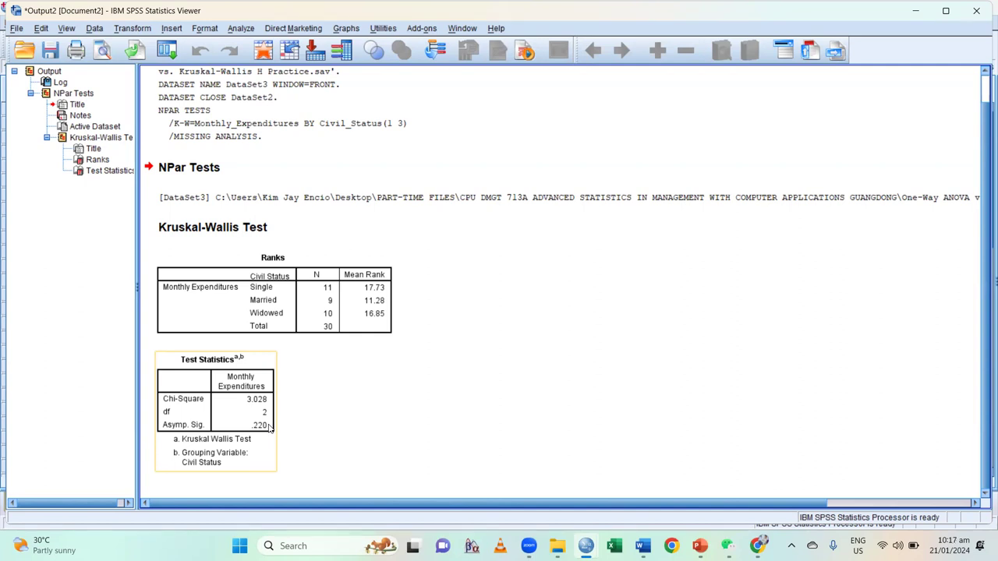
{"action": "left_click", "coordinate": [327, 137]}
{"action": "left_click", "coordinate": [265, 301]}
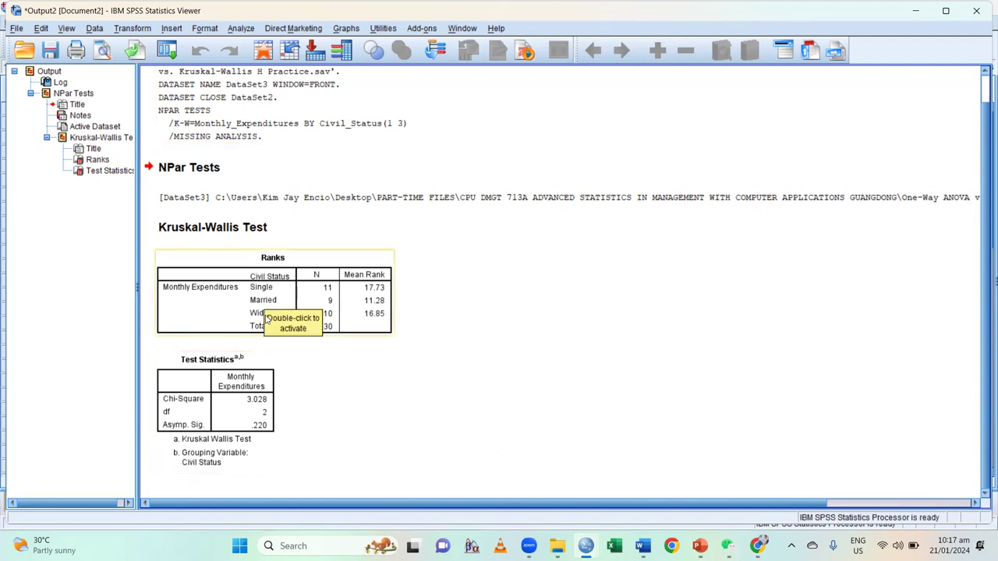
{"action": "left_click", "coordinate": [285, 375]}
{"action": "left_click", "coordinate": [291, 332]}
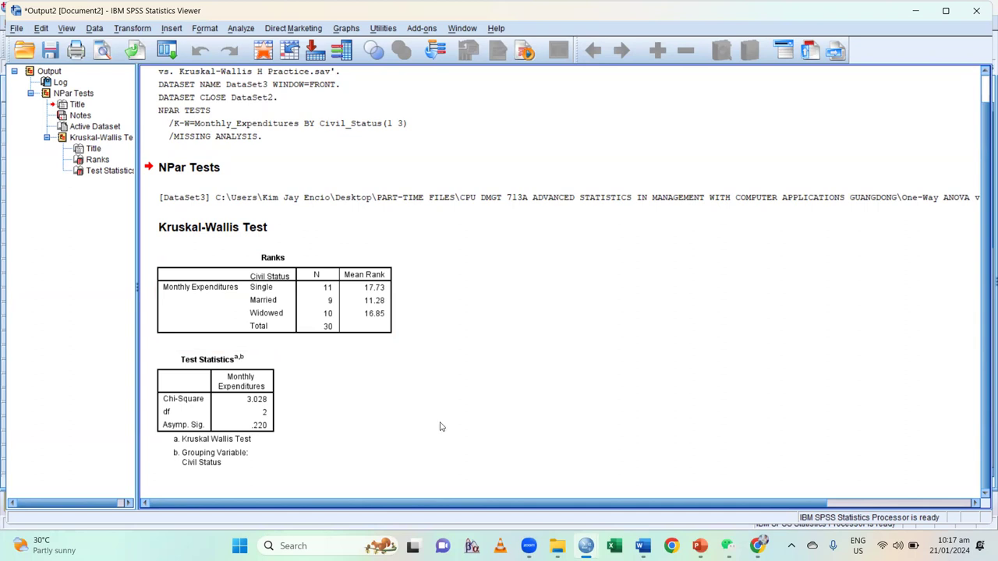
{"action": "left_click", "coordinate": [550, 199]}
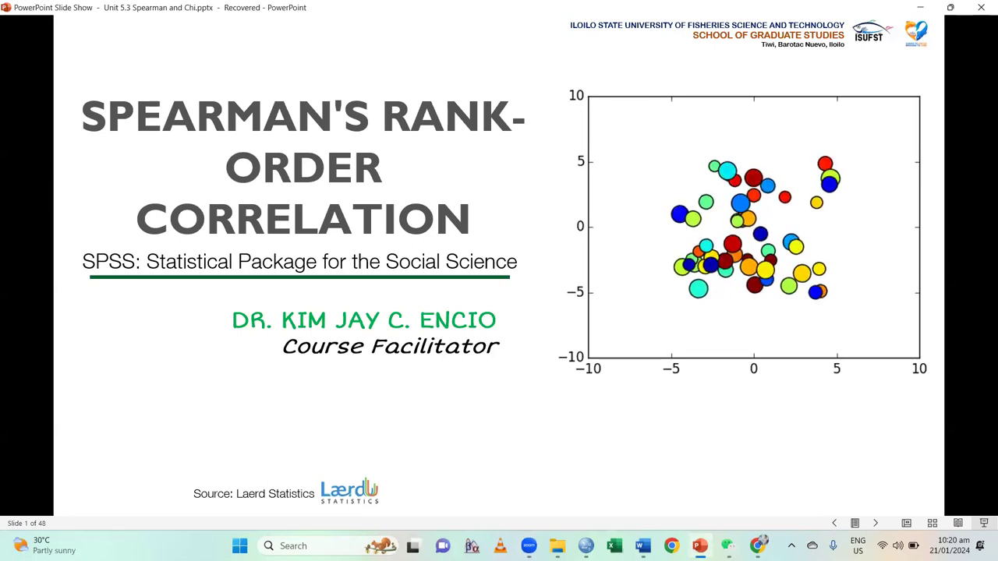
{"action": "key", "text": "Right"}
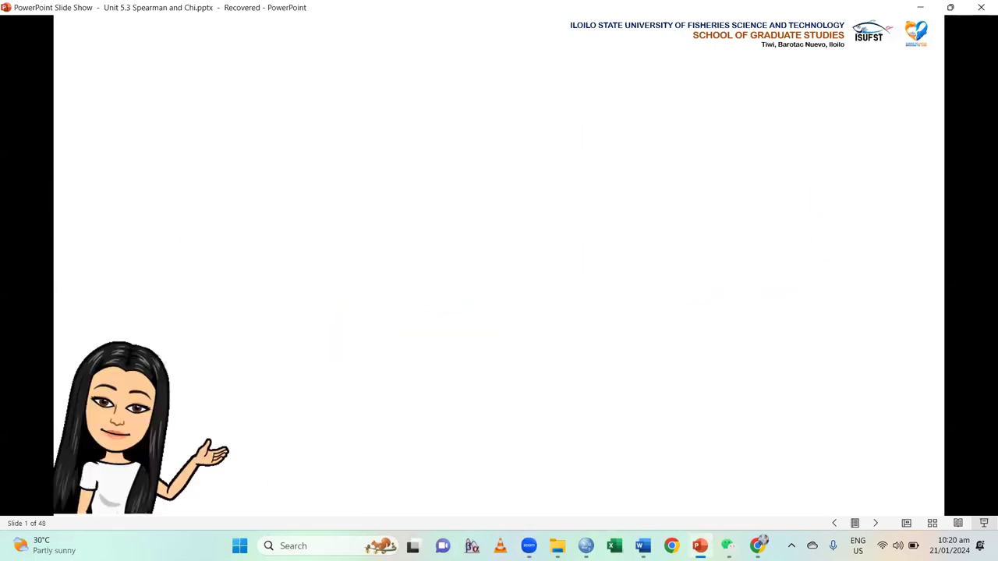
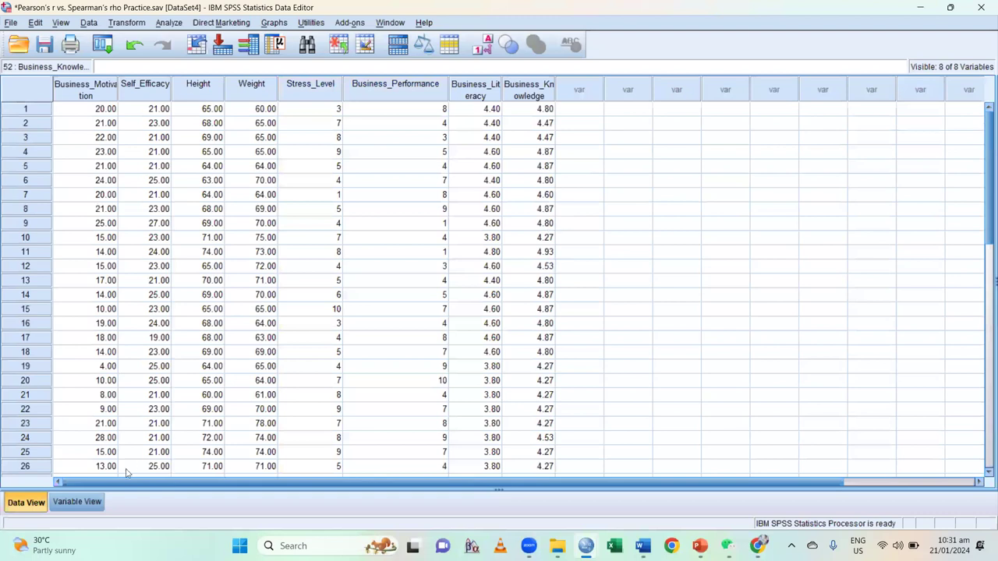
Step: Widen the Name column in the variable definitions to fit the full variable names and select the Stress_Level variable
{"action": "left_click", "coordinate": [88, 501]}
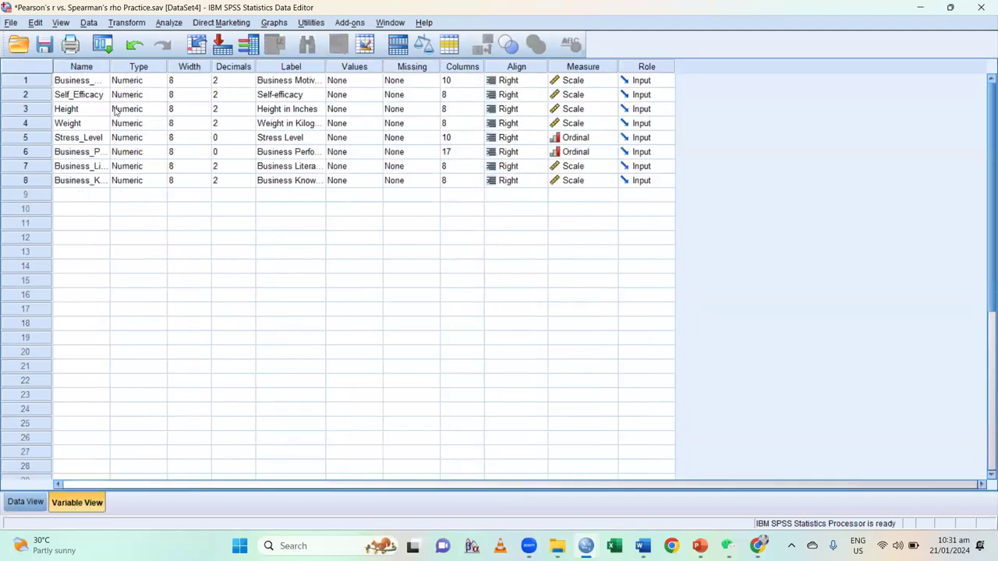
{"action": "left_click_drag", "start_coordinate": [110, 66], "coordinate": [174, 66]}
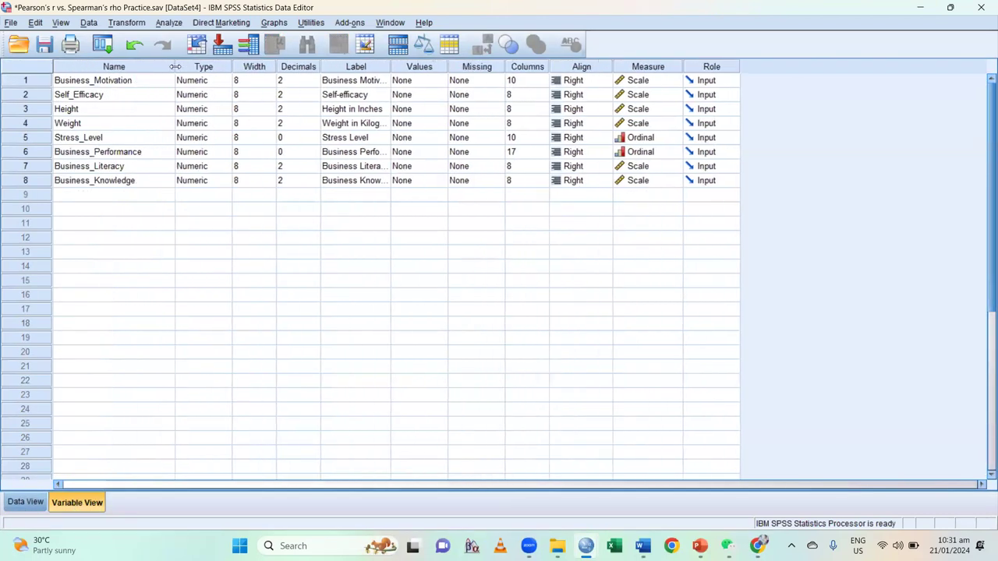
{"action": "left_click", "coordinate": [32, 141]}
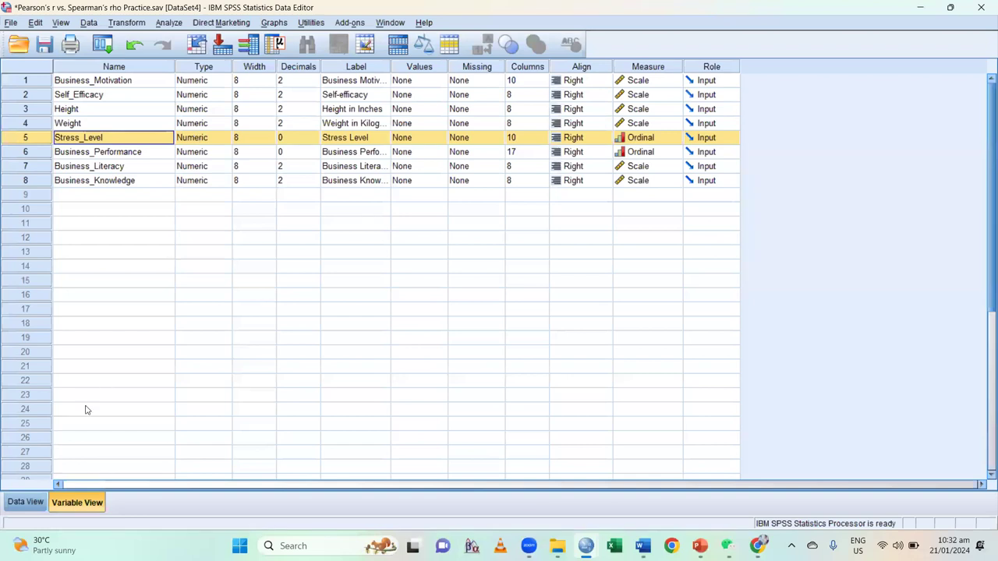
Step: Review the Stress_Level and Business_Performance columns in the data as the pair of ordinal variables for correlation
{"action": "left_click", "coordinate": [18, 503]}
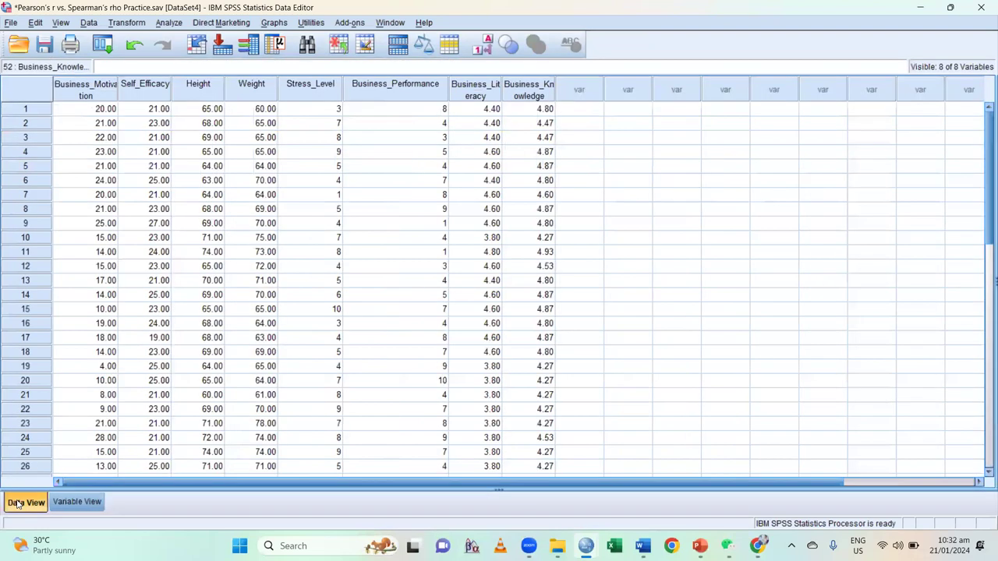
{"action": "left_click", "coordinate": [306, 84]}
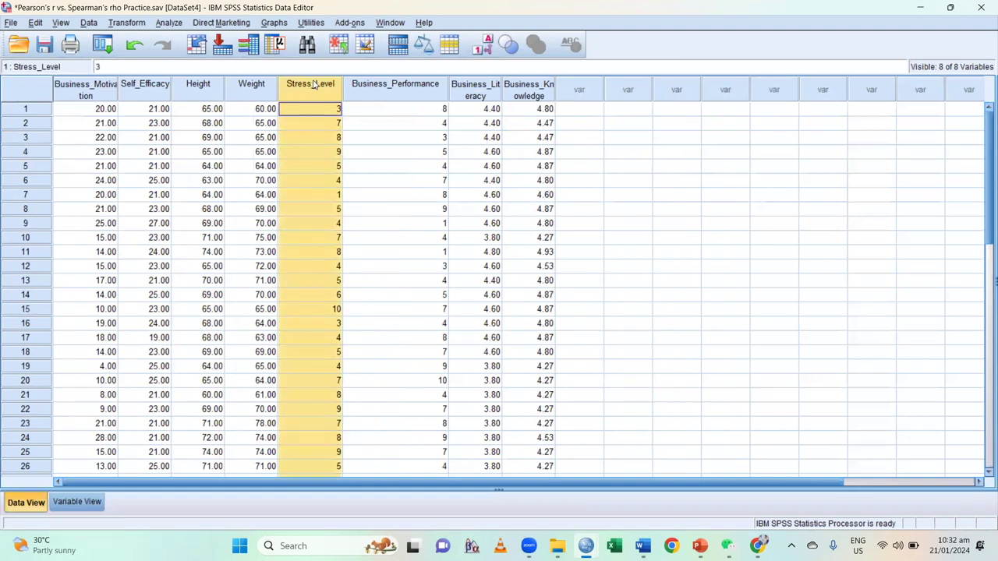
{"action": "key", "text": "shift+Right"}
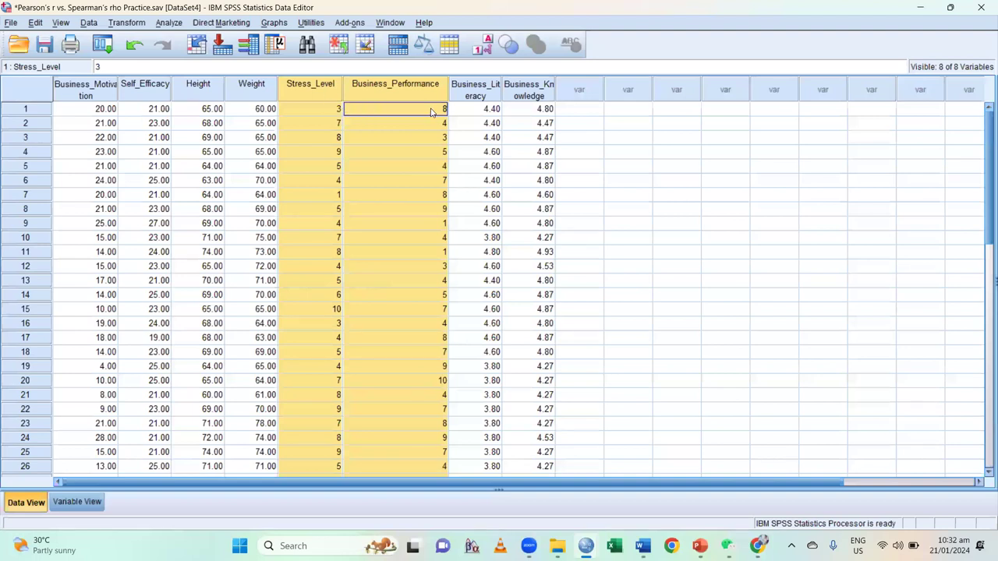
{"action": "left_click", "coordinate": [310, 113]}
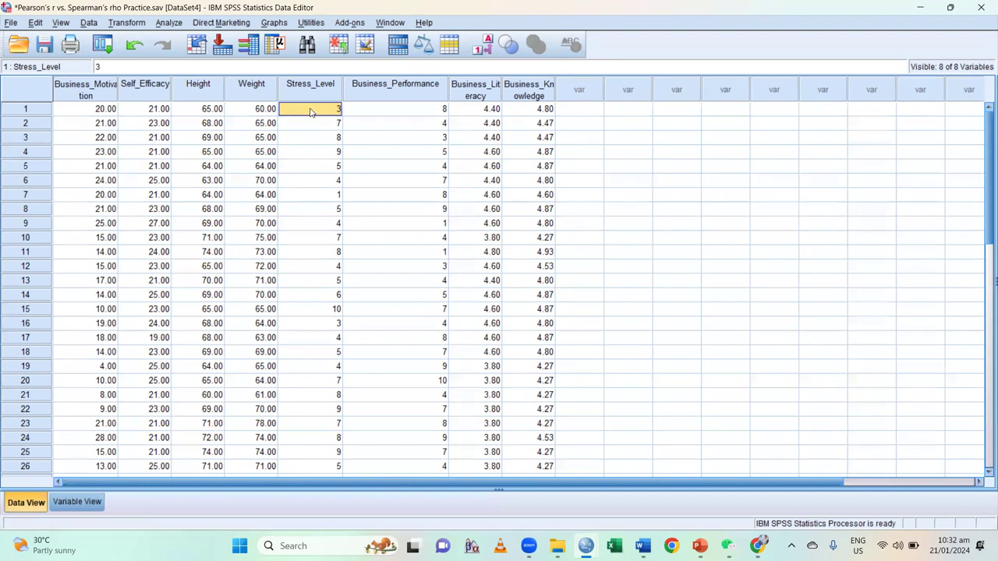
{"action": "left_click", "coordinate": [415, 87]}
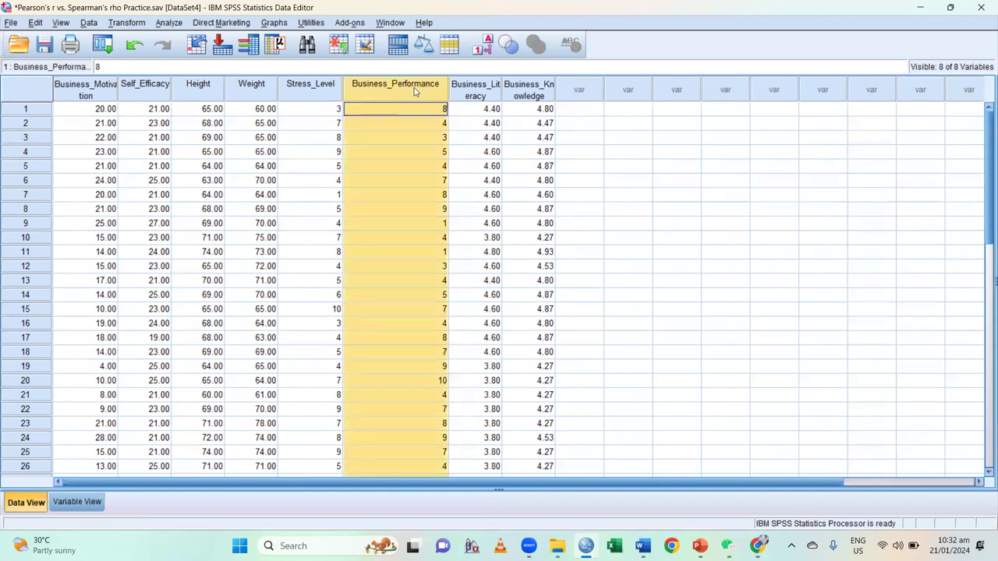
{"action": "left_click", "coordinate": [413, 114]}
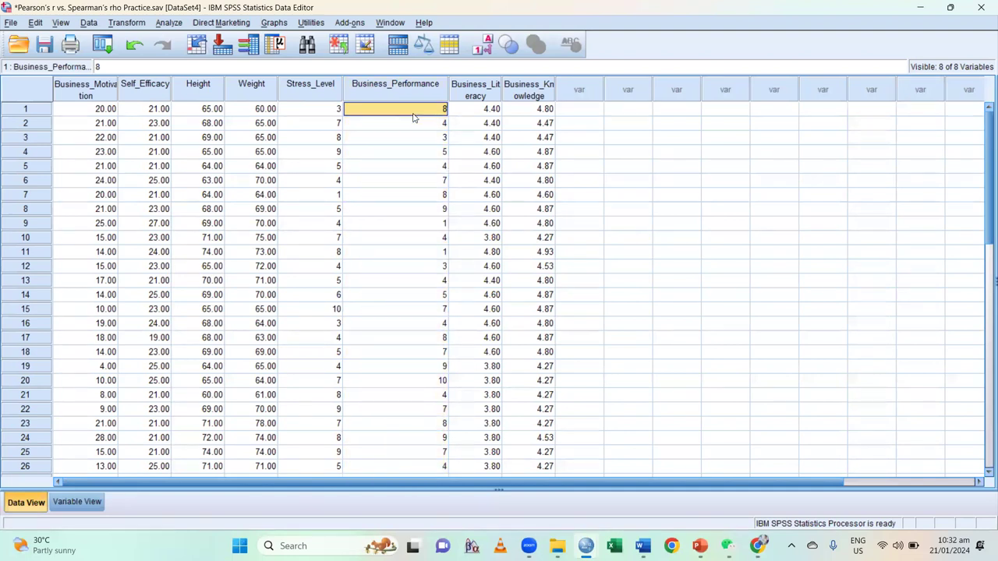
{"action": "left_click", "coordinate": [435, 91]}
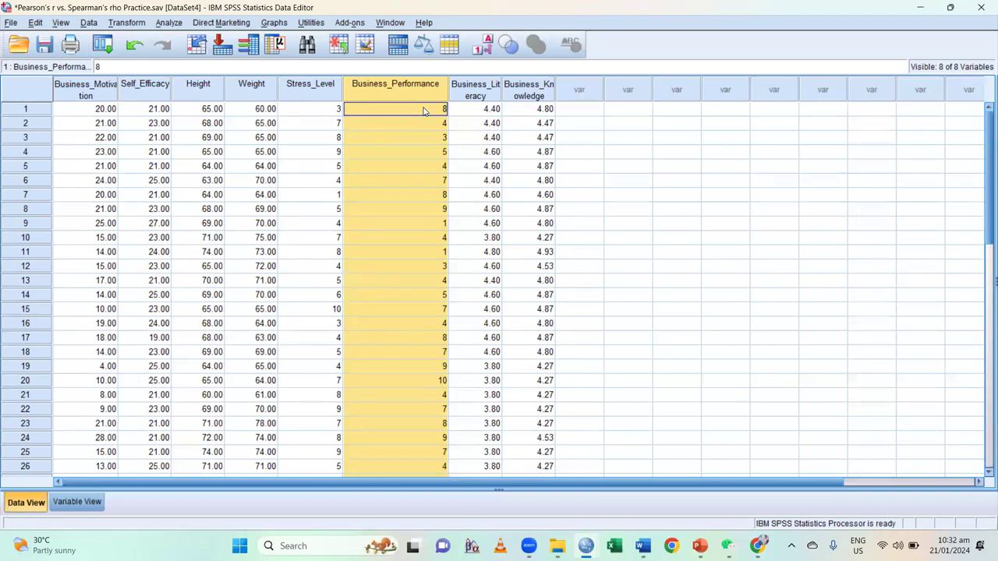
{"action": "left_click", "coordinate": [304, 98]}
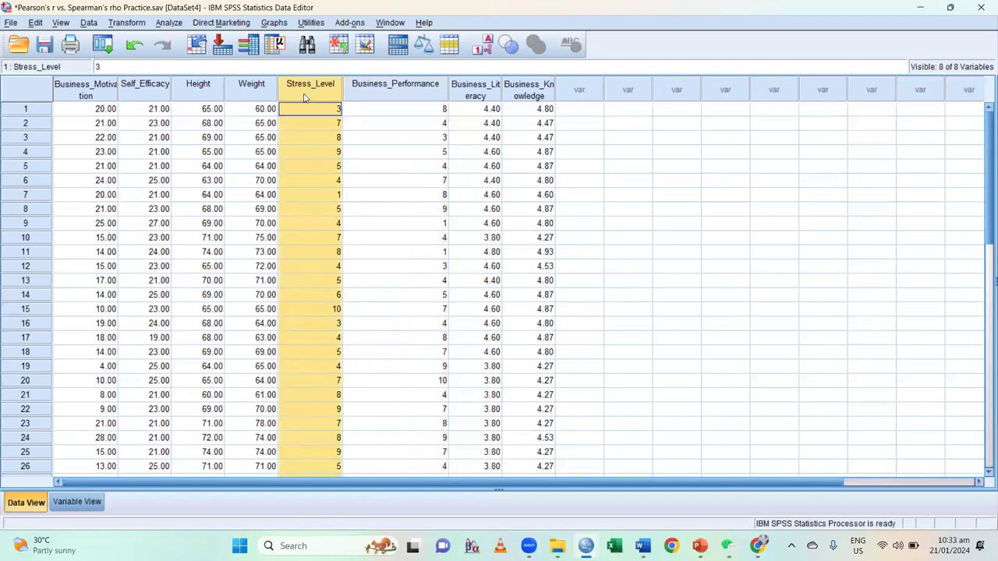
{"action": "left_click", "coordinate": [369, 92]}
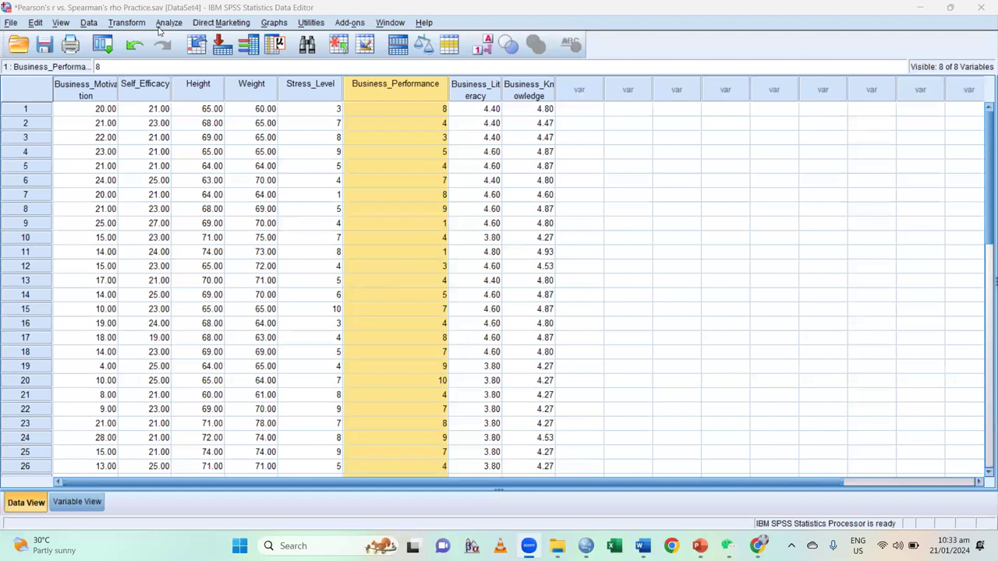
Step: Start a bivariate correlation with Pearson turned off and Spearman as the only correlation coefficient
{"action": "left_click", "coordinate": [167, 22]}
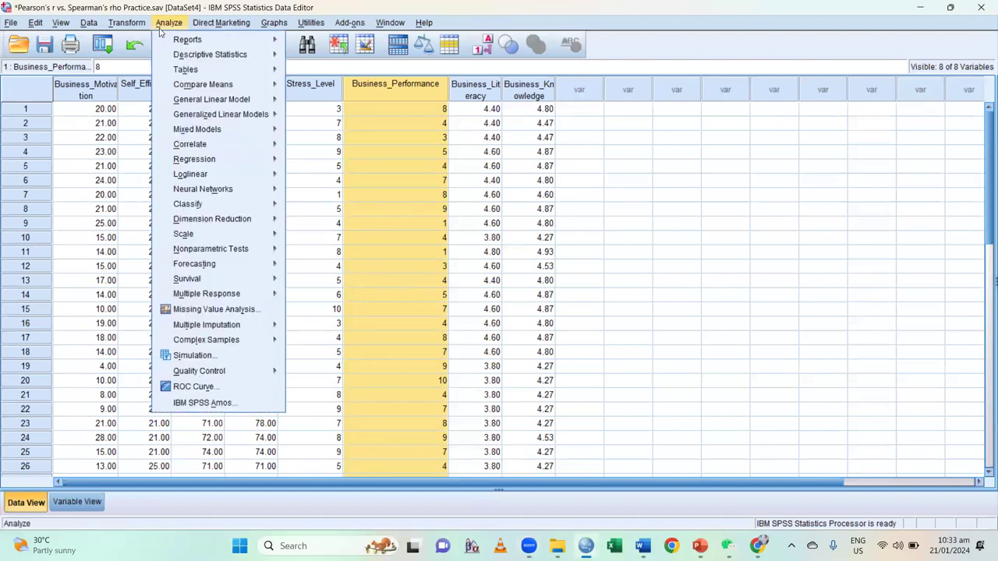
{"action": "mouse_move", "coordinate": [199, 150]}
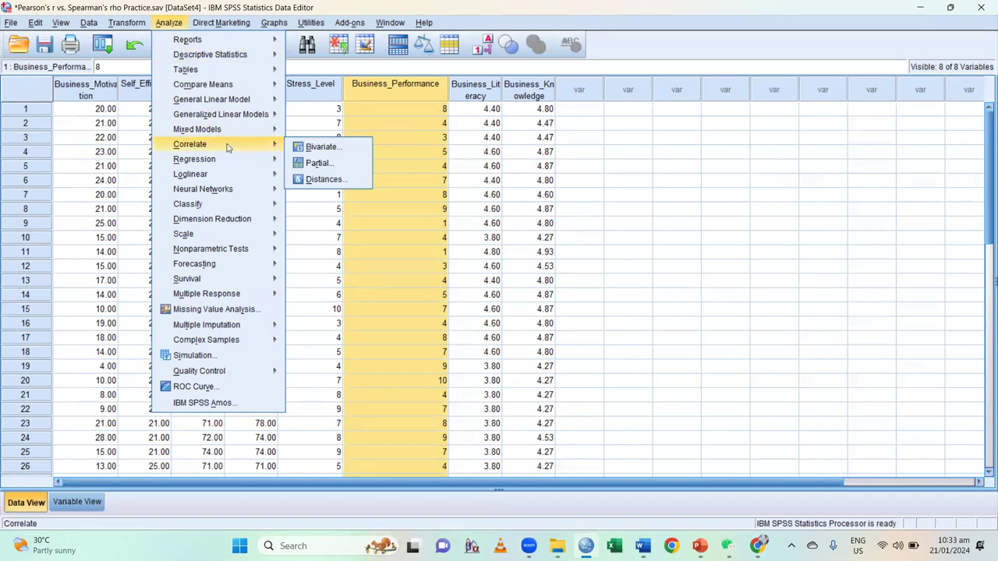
{"action": "left_click", "coordinate": [318, 147]}
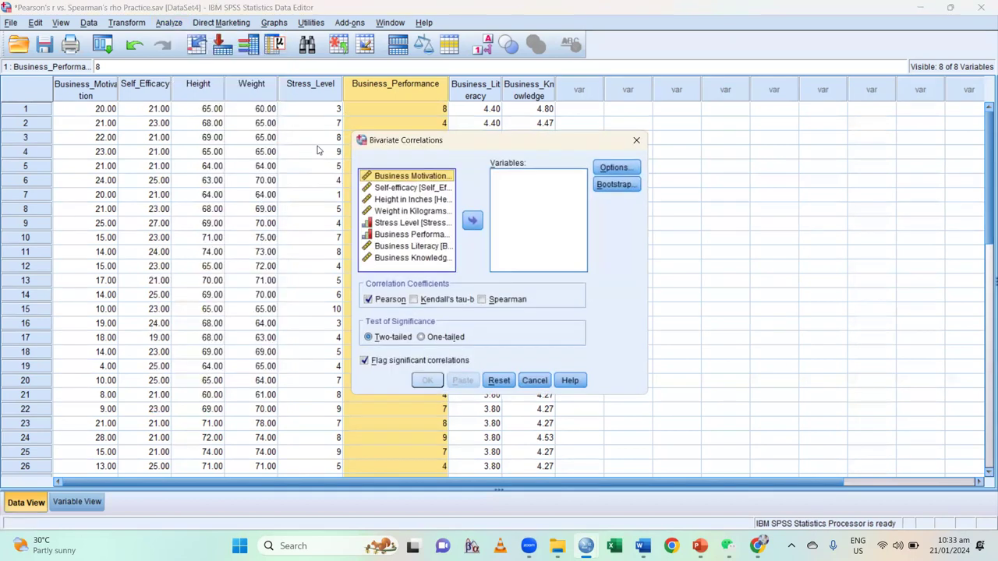
{"action": "left_click", "coordinate": [368, 300]}
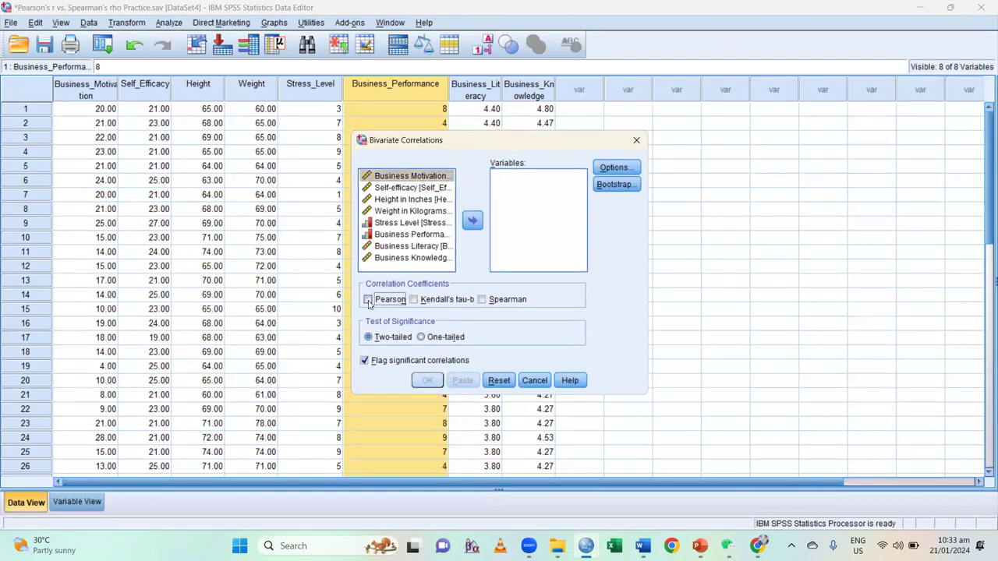
{"action": "left_click", "coordinate": [369, 301]}
{"action": "left_click", "coordinate": [369, 301]}
{"action": "left_click", "coordinate": [369, 300]}
{"action": "double_click", "coordinate": [369, 301]}
{"action": "left_click", "coordinate": [369, 301]}
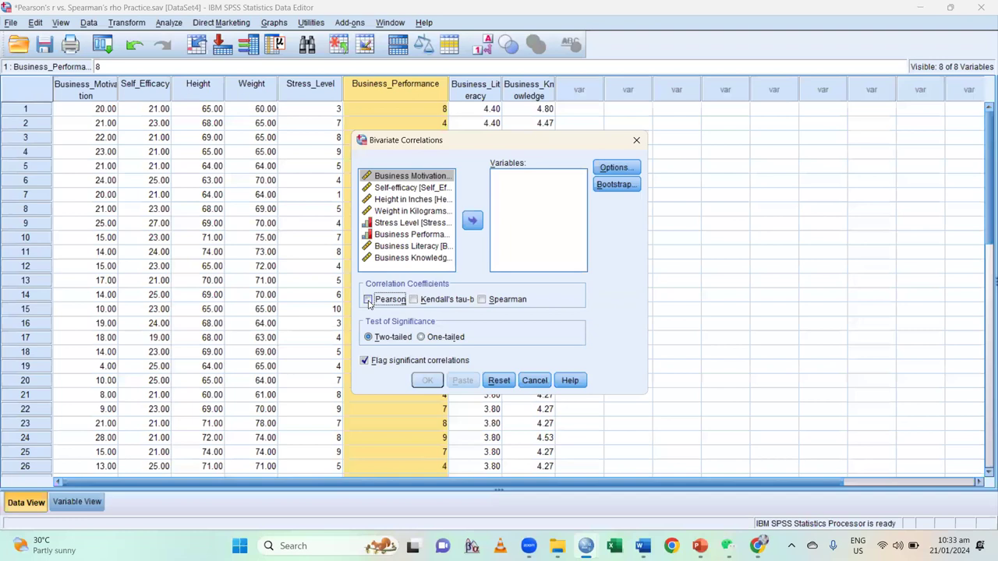
{"action": "left_click", "coordinate": [482, 301]}
Step: Add Stress Level and Business Performance as the variables and run the Spearman correlation
{"action": "left_click", "coordinate": [381, 223]}
{"action": "key", "text": "shift+Down"}
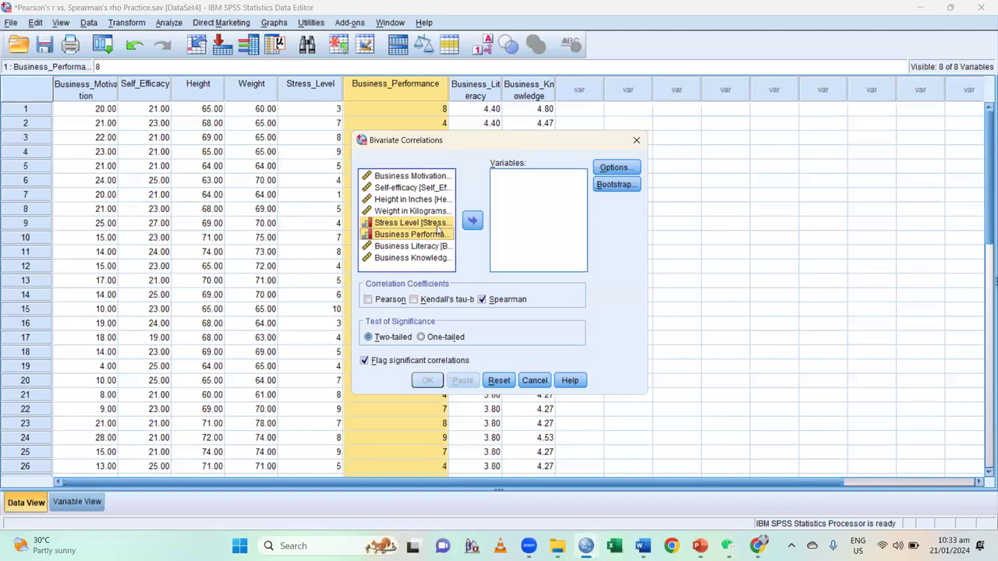
{"action": "left_click", "coordinate": [468, 226]}
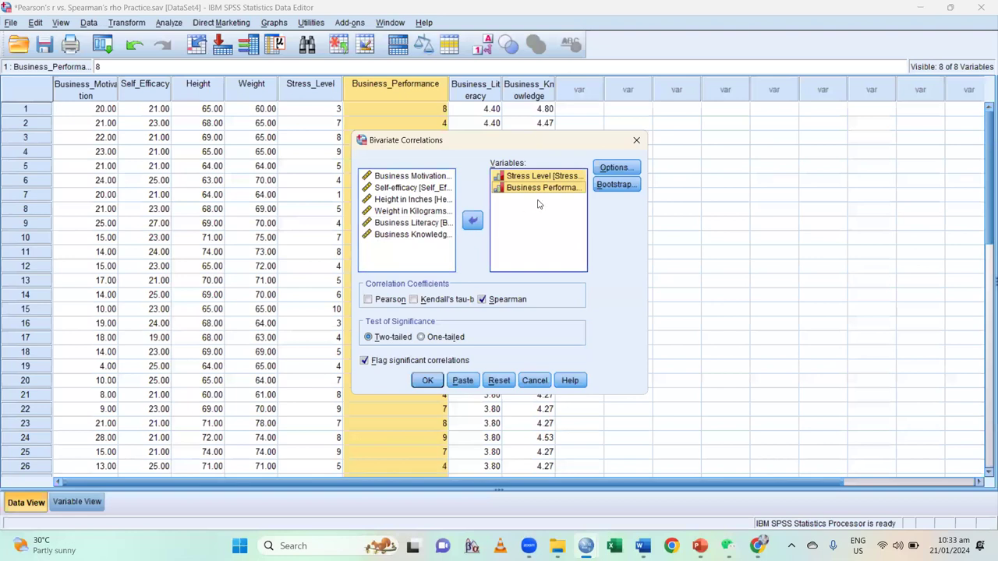
{"action": "left_click", "coordinate": [427, 380]}
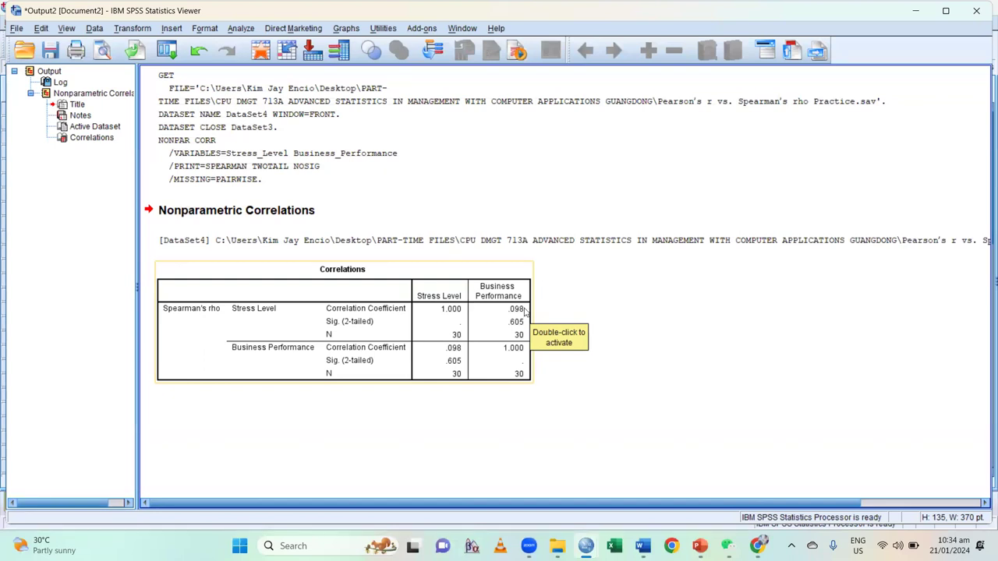
Step: Examine the correlation coefficient and two-tailed significance in the Spearman's rho table for Stress Level and Business Performance
{"action": "left_click", "coordinate": [375, 330]}
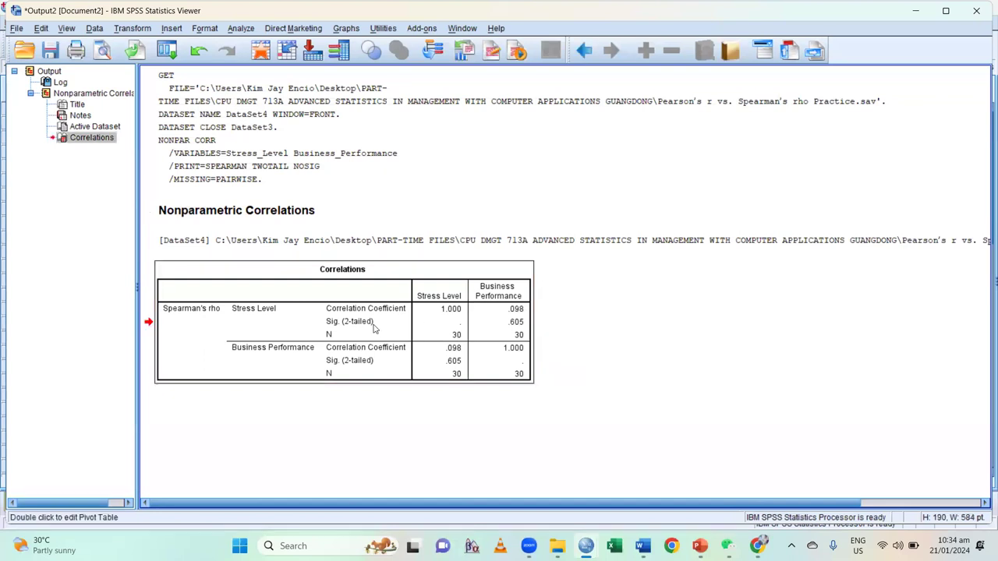
{"action": "left_click", "coordinate": [537, 326]}
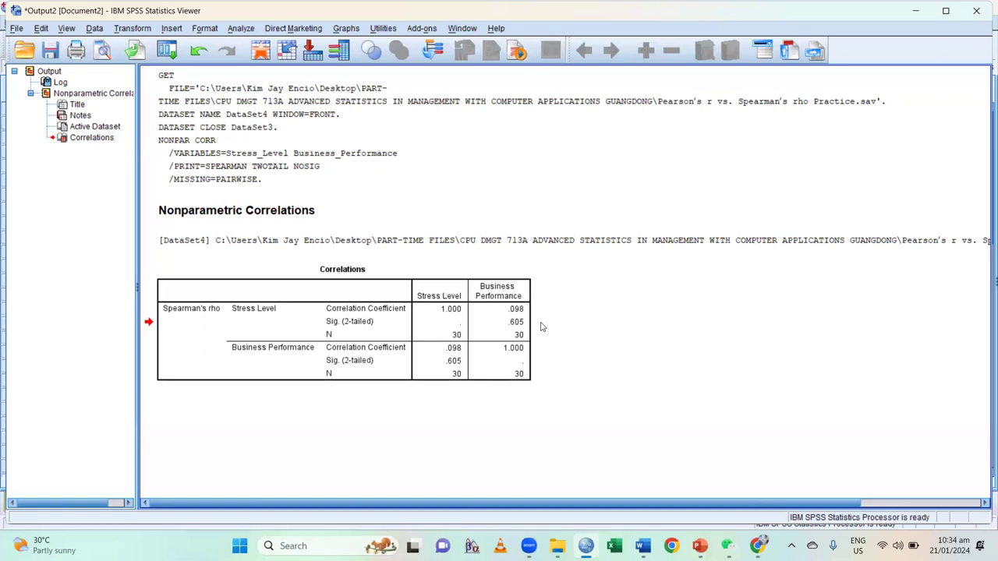
{"action": "left_click", "coordinate": [512, 334]}
{"action": "left_click", "coordinate": [538, 326]}
{"action": "left_click", "coordinate": [528, 327]}
Step: Delete the Correlations table and all remaining contents of the output document
{"action": "left_click", "coordinate": [483, 367]}
{"action": "key", "text": "Delete"}
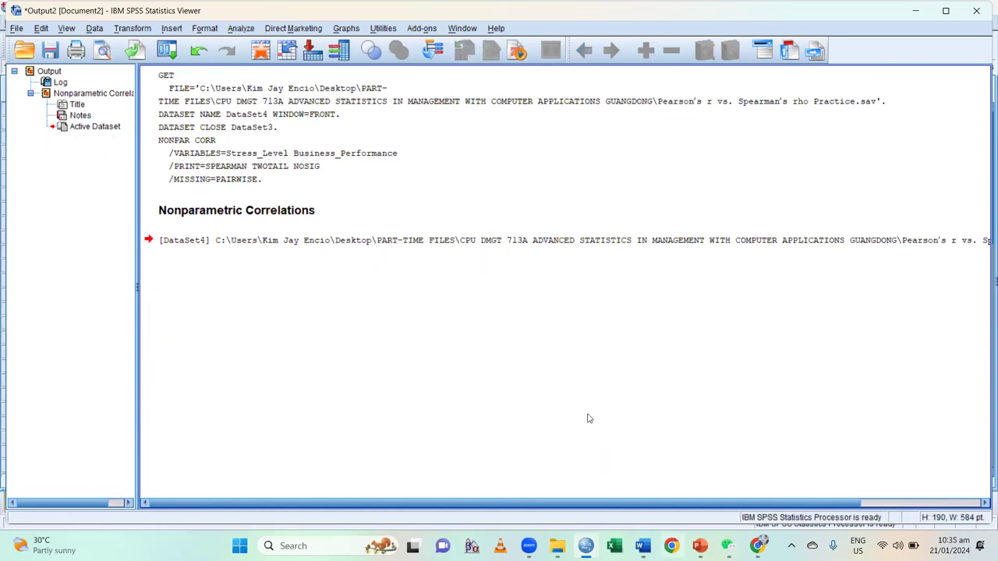
{"action": "key", "text": "ctrl+a"}
{"action": "key", "text": "Delete"}
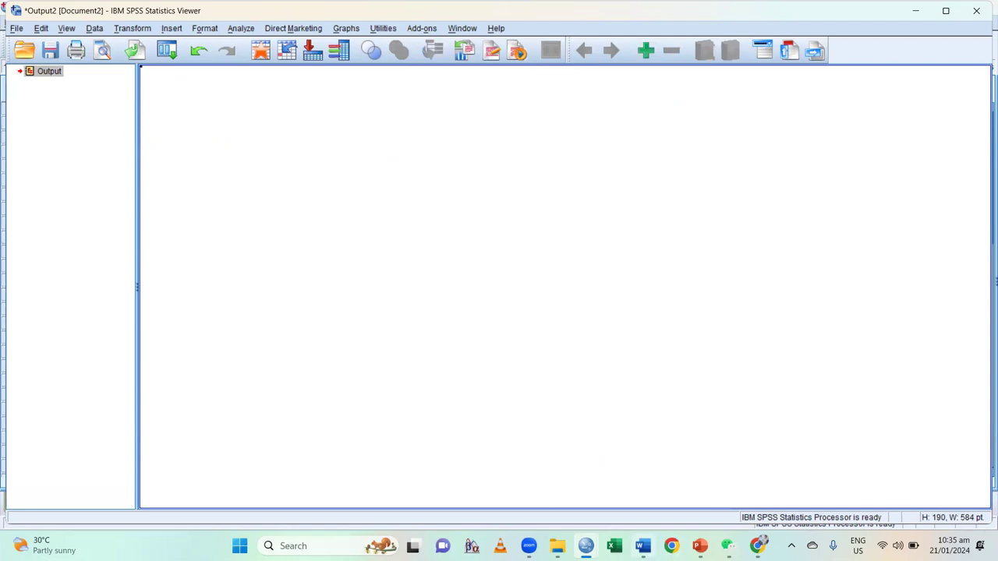
Step: Switch to the PowerPoint deck and present it from the Chi-Square Test for Independence title slide on to the Introduction slide
{"action": "left_click", "coordinate": [699, 546]}
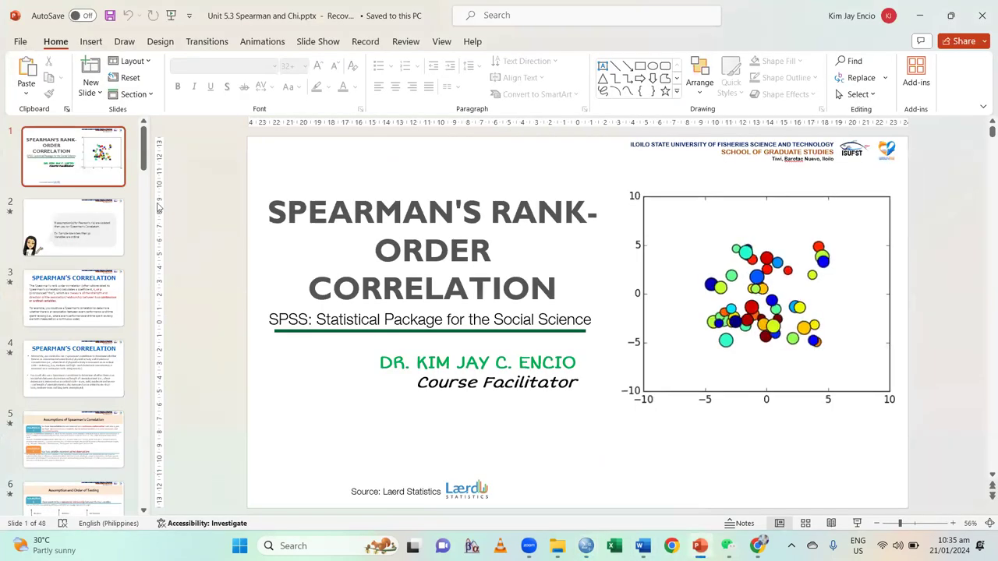
{"action": "left_click_drag", "start_coordinate": [144, 156], "coordinate": [146, 244]}
{"action": "left_click", "coordinate": [74, 191]}
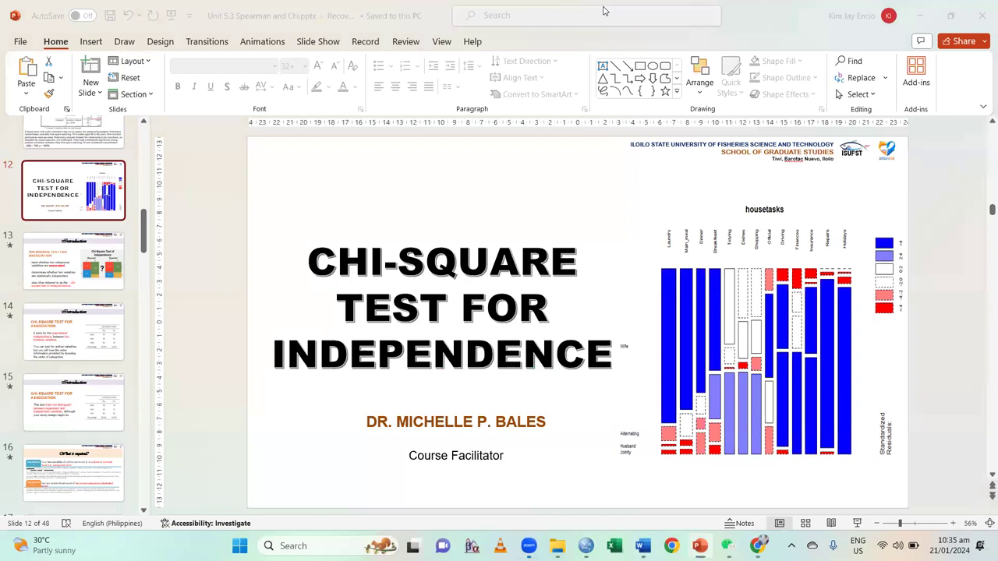
{"action": "left_click", "coordinate": [858, 525]}
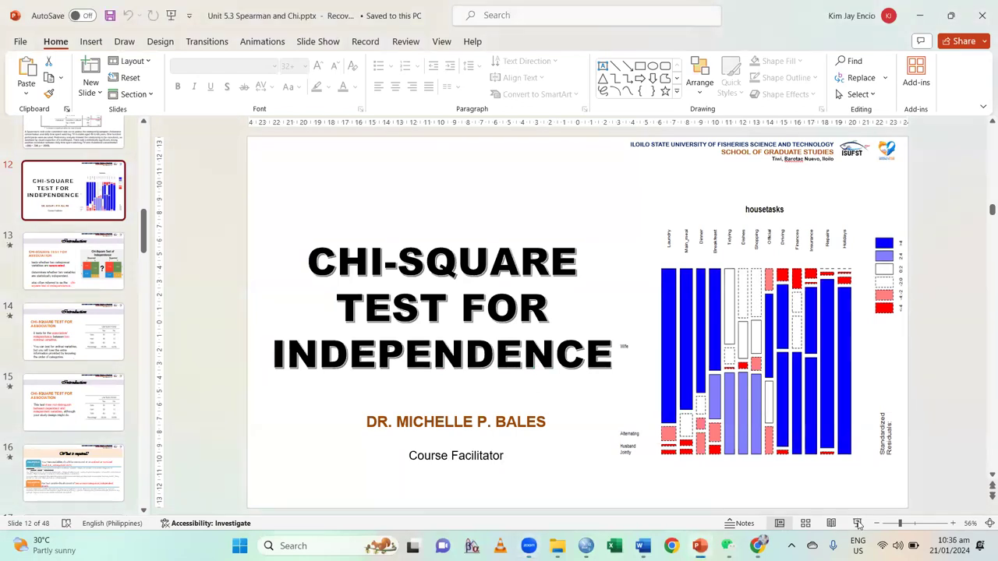
{"action": "left_click", "coordinate": [857, 524]}
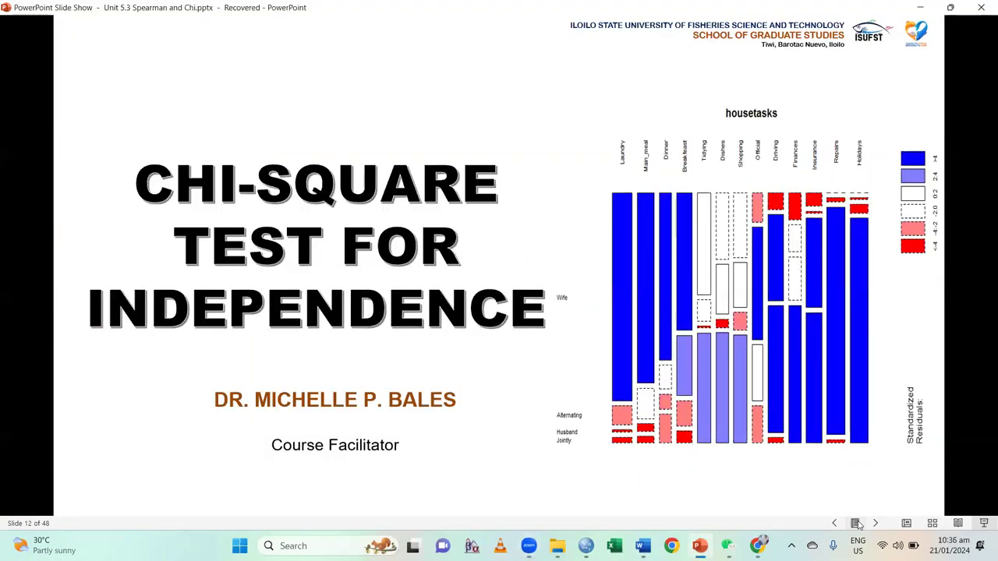
{"action": "key", "text": "Right"}
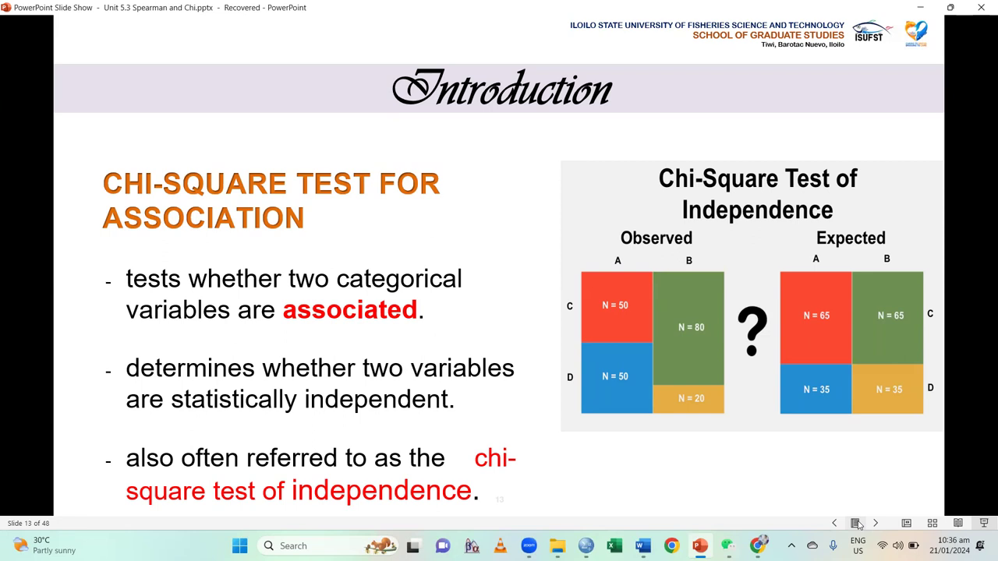
{"action": "key", "text": "Left"}
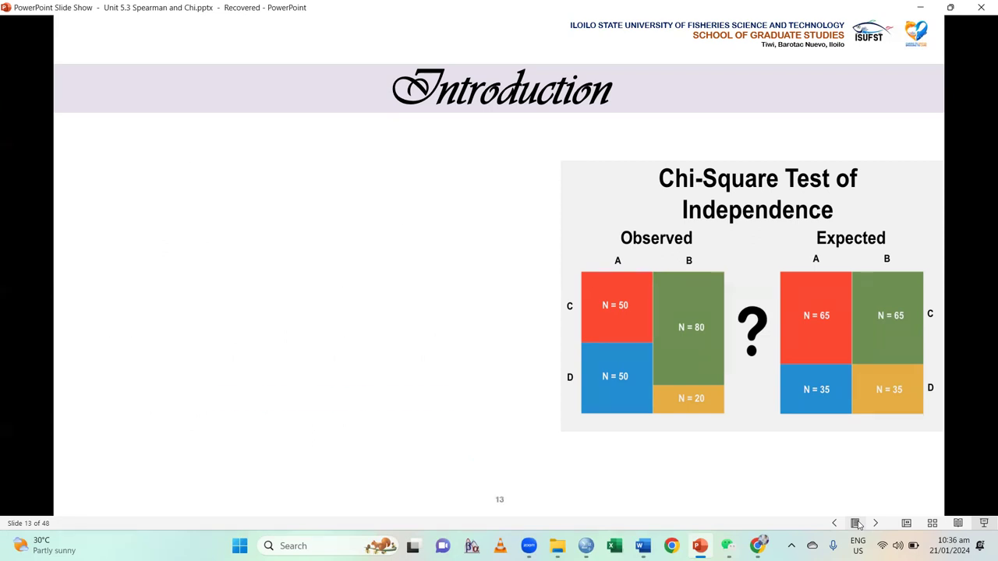
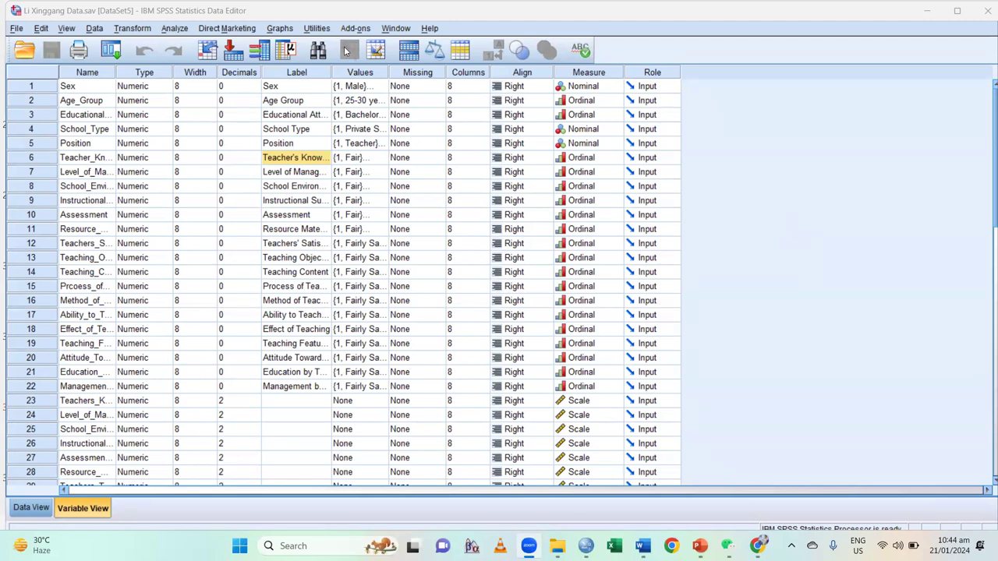
Step: Highlight the Age_Group variable and the teacher's knowledge and skill variable in the variable definitions as the categorical pair
{"action": "left_click", "coordinate": [16, 100]}
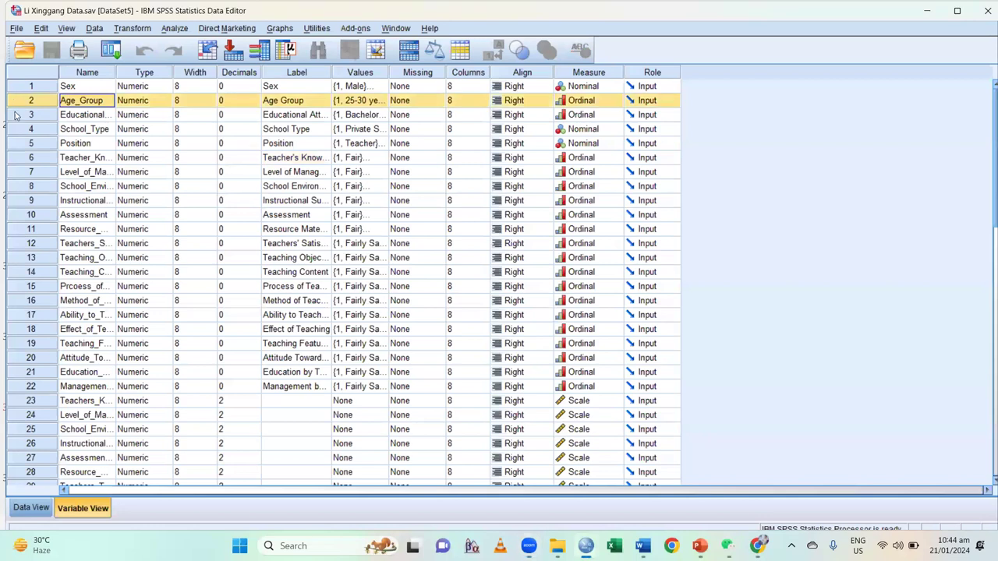
{"action": "left_click", "coordinate": [23, 158]}
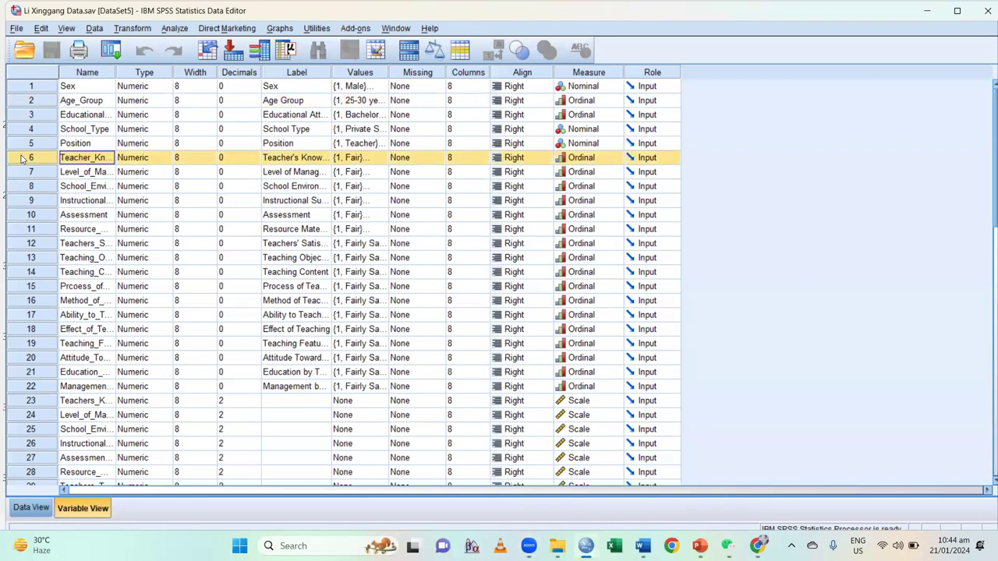
{"action": "left_click", "coordinate": [24, 101]}
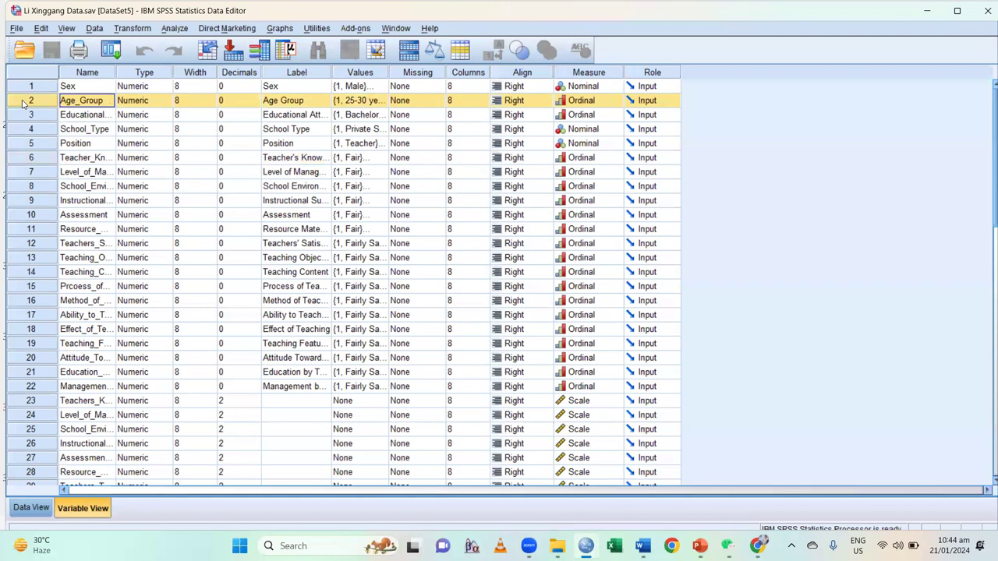
{"action": "left_click", "coordinate": [23, 158]}
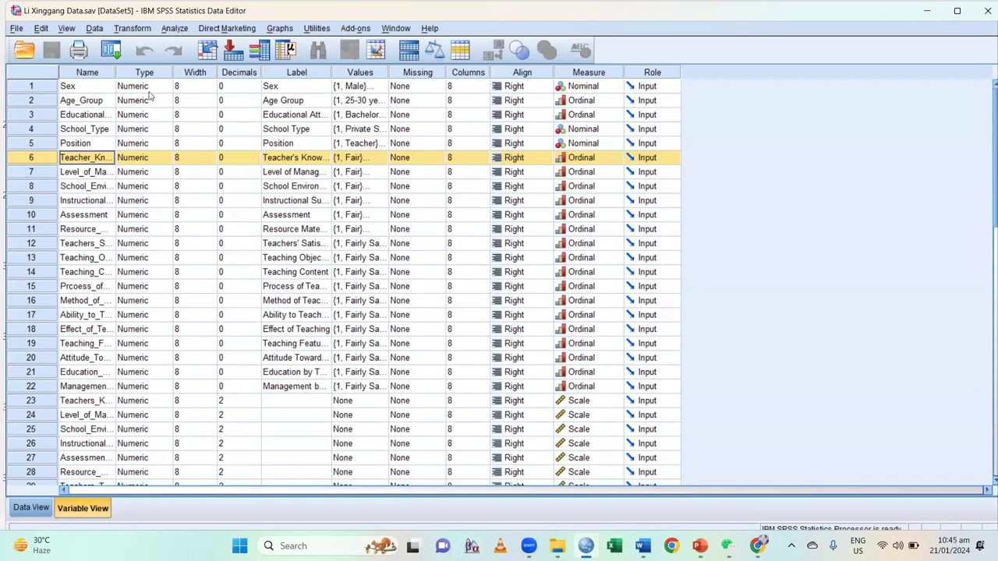
Step: Inspect the value labels defined for the Age_Group variable and close them without changes
{"action": "left_click", "coordinate": [381, 103]}
{"action": "left_click", "coordinate": [380, 101]}
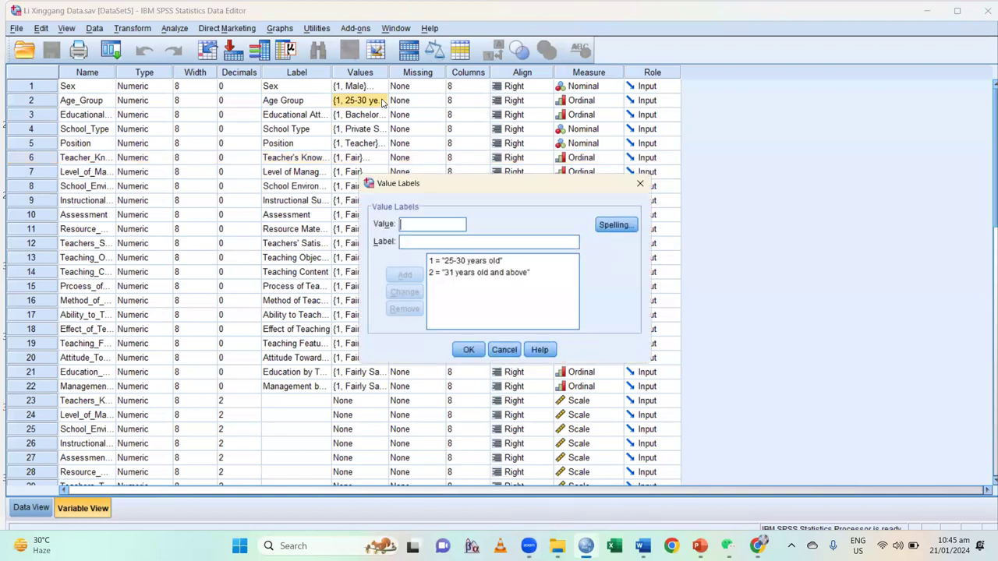
{"action": "left_click", "coordinate": [458, 261]}
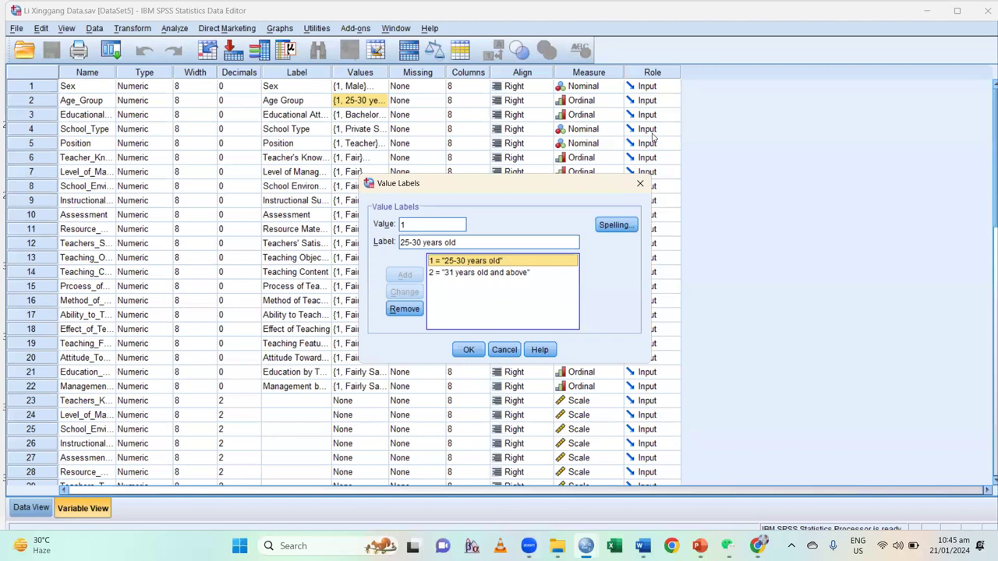
{"action": "left_click", "coordinate": [640, 183]}
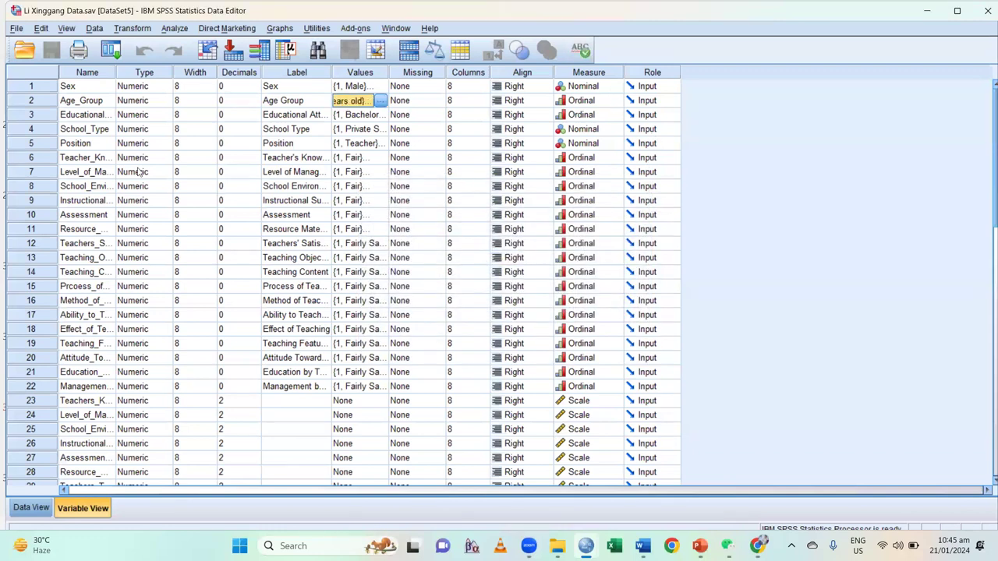
Step: Widen the columns of the variable definitions to fit the full names, and highlight Age_Group and Teacher_Knowledge_and_Skill in turn
{"action": "left_click", "coordinate": [17, 158]}
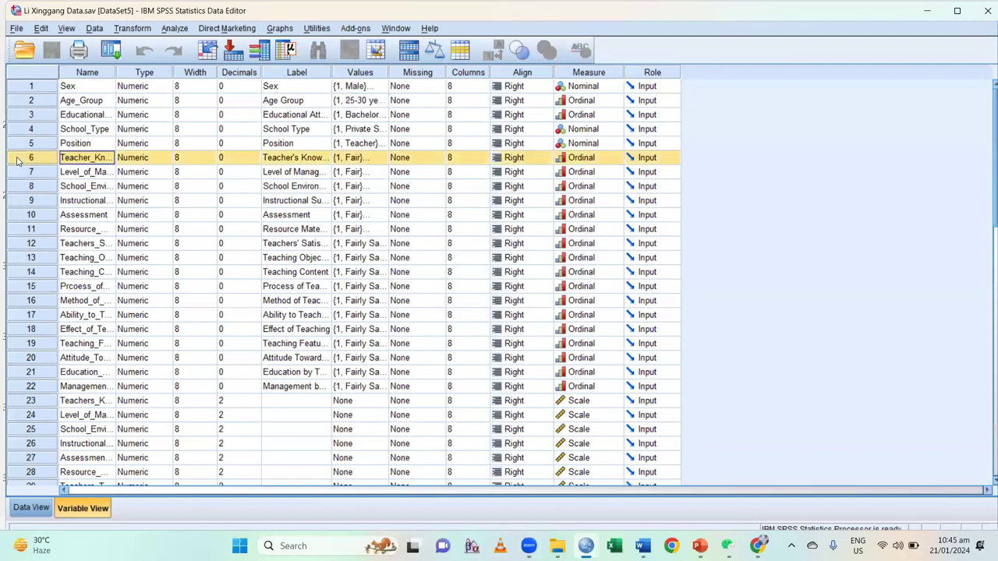
{"action": "left_click_drag", "start_coordinate": [116, 75], "coordinate": [186, 86]}
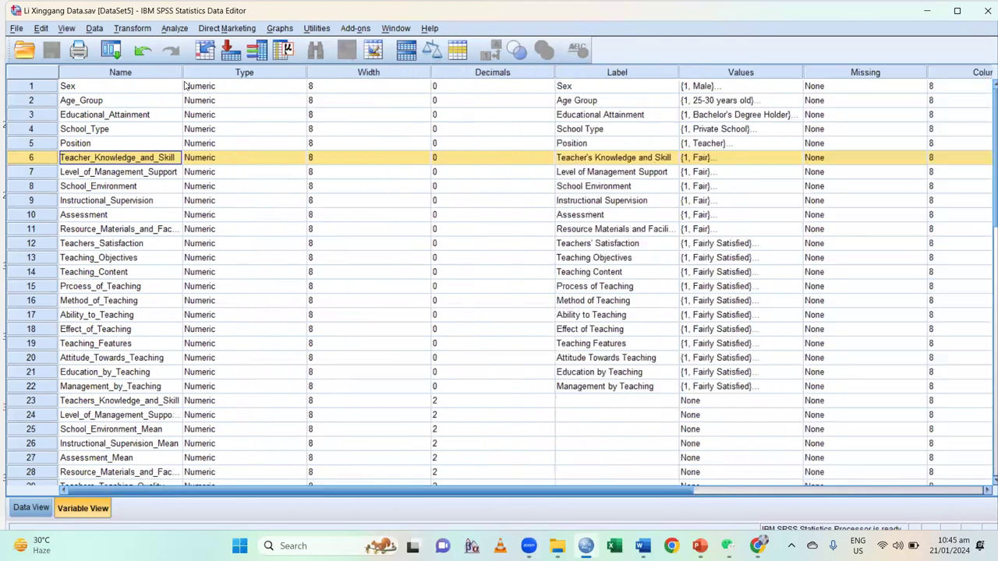
{"action": "left_click", "coordinate": [43, 100]}
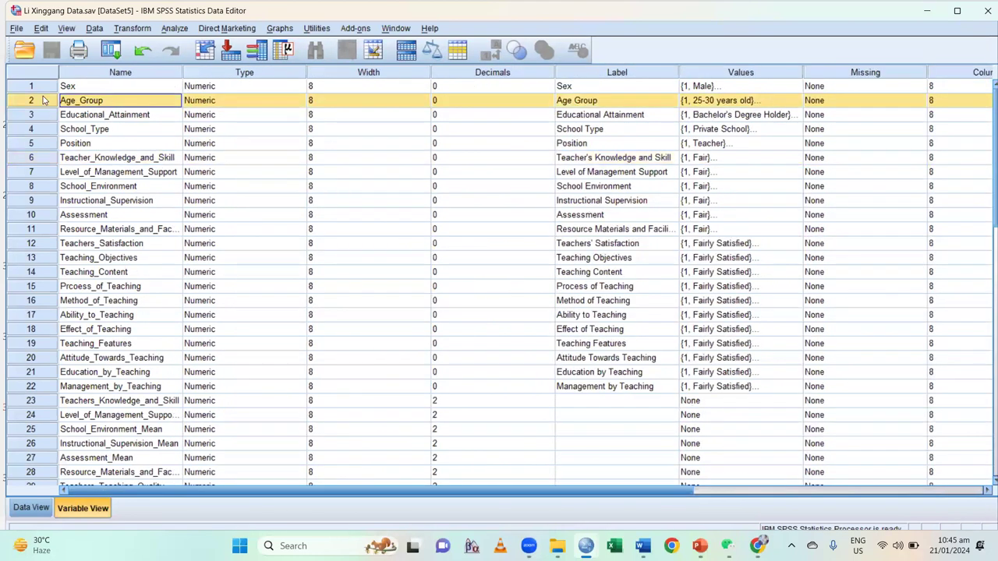
{"action": "left_click", "coordinate": [49, 159]}
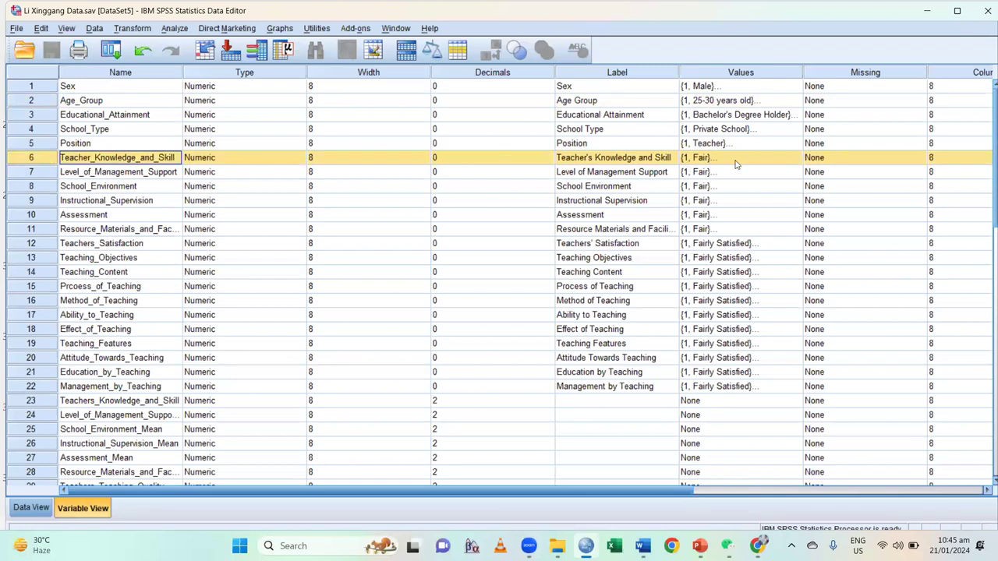
Step: Inspect the value labels defined for Teacher_Knowledge_and_Skill and close them without changes
{"action": "left_click", "coordinate": [799, 162]}
{"action": "left_click", "coordinate": [799, 162]}
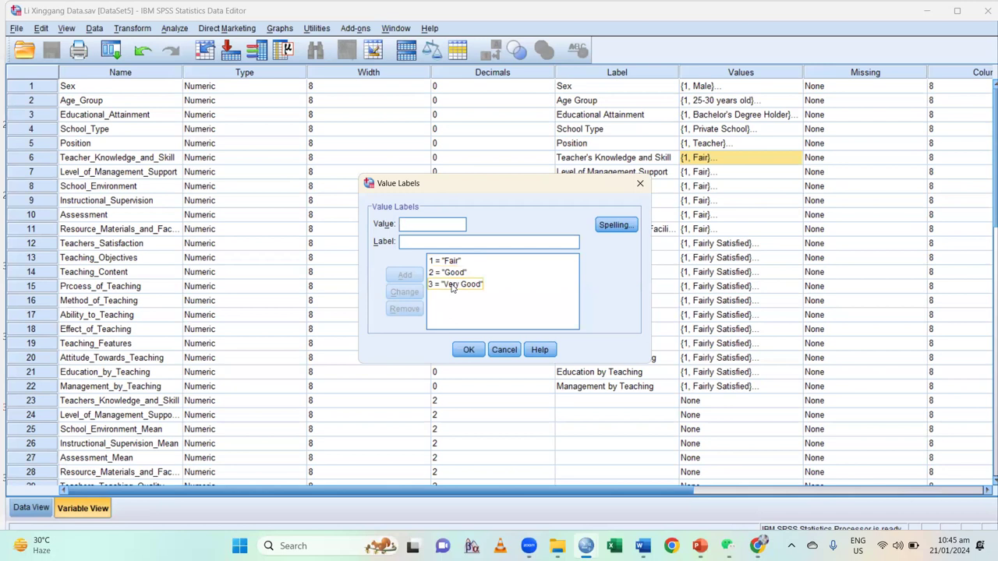
{"action": "left_click", "coordinate": [640, 185]}
Step: Narrow the Name column of the variable definitions and select the Age_Group variable
{"action": "scroll", "coordinate": [506, 478], "scroll_direction": "right", "scroll_amount": 2}
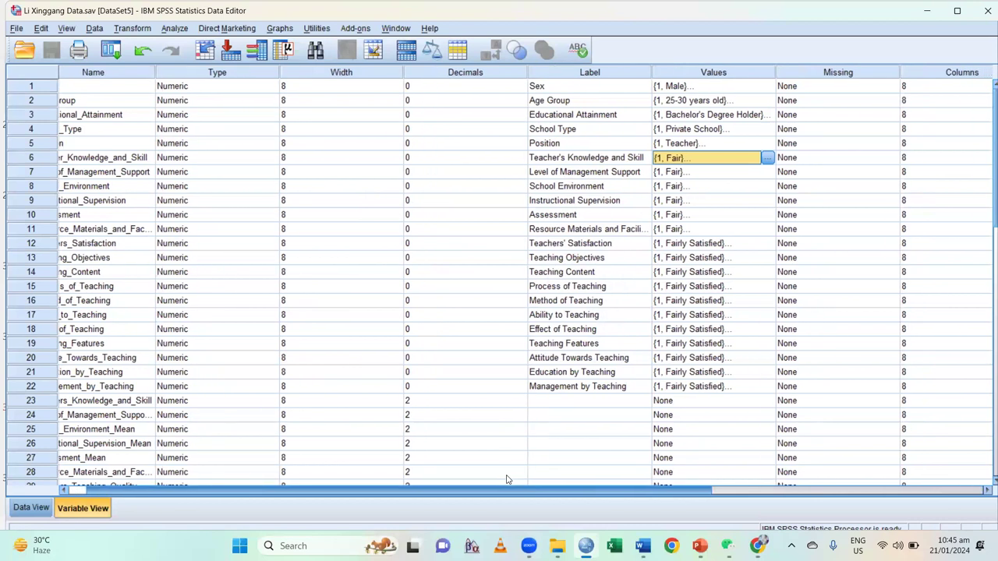
{"action": "scroll", "coordinate": [503, 207], "scroll_direction": "down", "scroll_amount": 3}
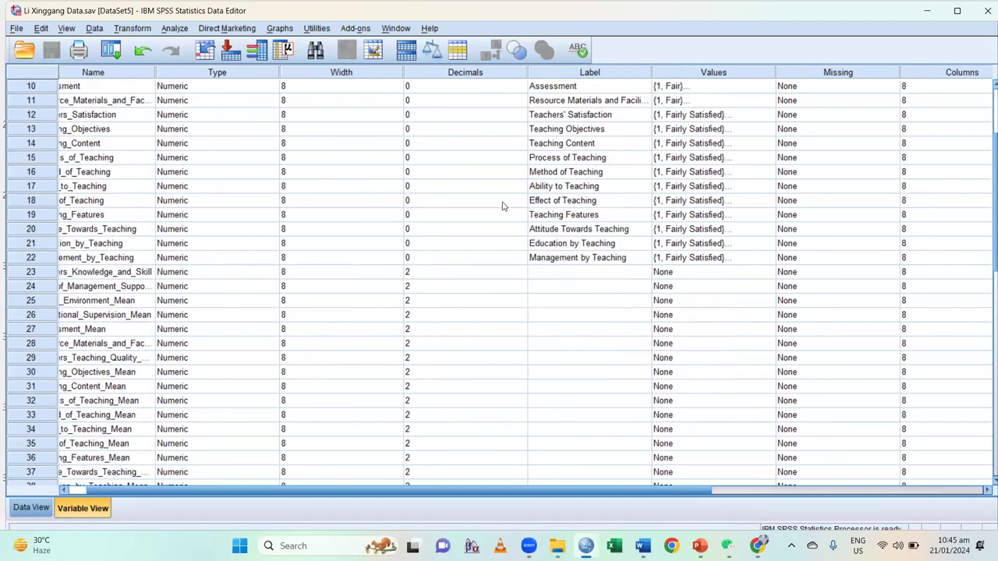
{"action": "left_click_drag", "start_coordinate": [153, 72], "coordinate": [99, 72]}
{"action": "scroll", "coordinate": [180, 180], "scroll_direction": "up", "scroll_amount": 3}
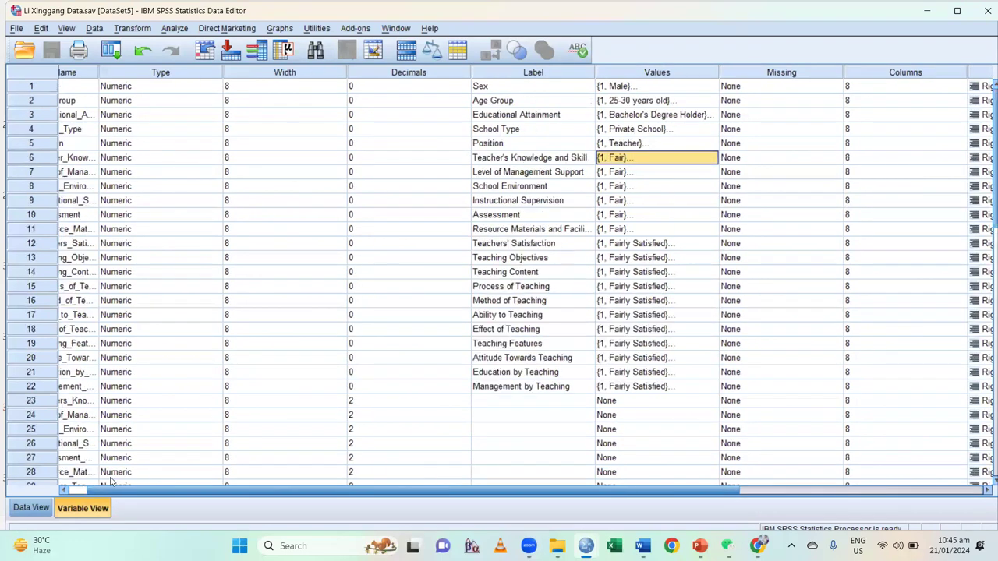
{"action": "scroll", "coordinate": [113, 488], "scroll_direction": "left", "scroll_amount": 2}
{"action": "left_click", "coordinate": [34, 101]}
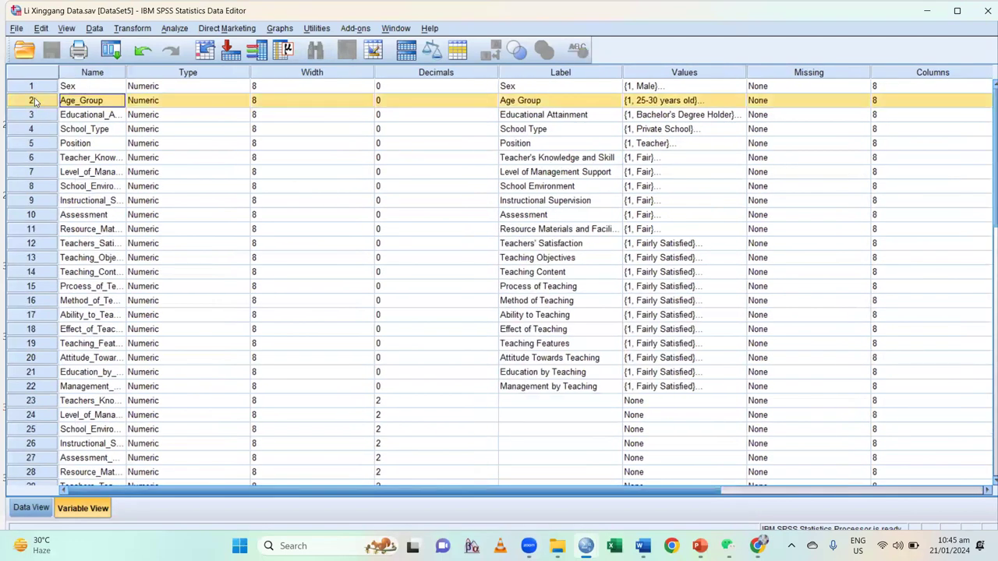
Step: Highlight Teacher_Knowledge_and_Skill, show the data with the Age_Group column selected, and compare its value labels with the numeric codes
{"action": "left_click", "coordinate": [42, 160]}
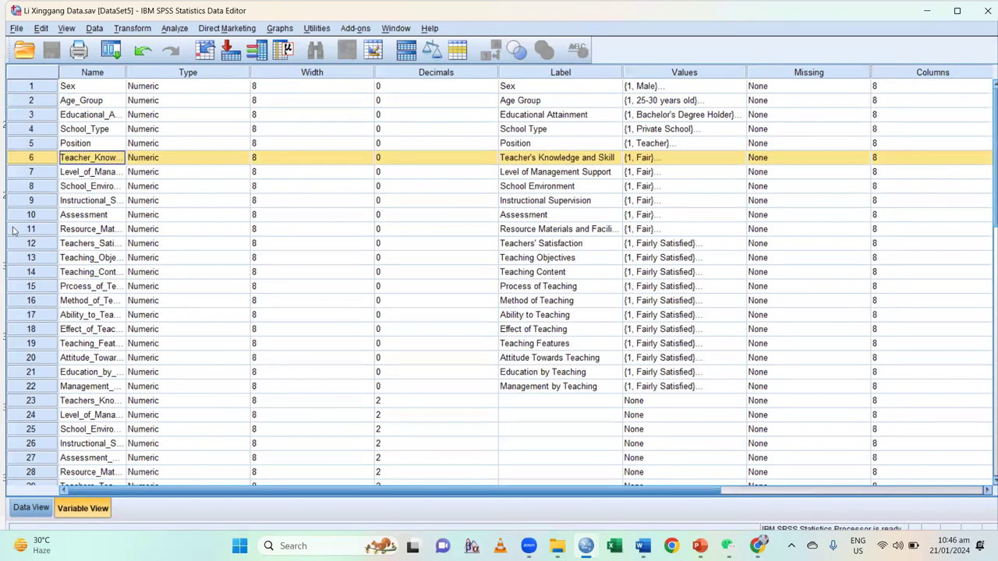
{"action": "left_click", "coordinate": [31, 508]}
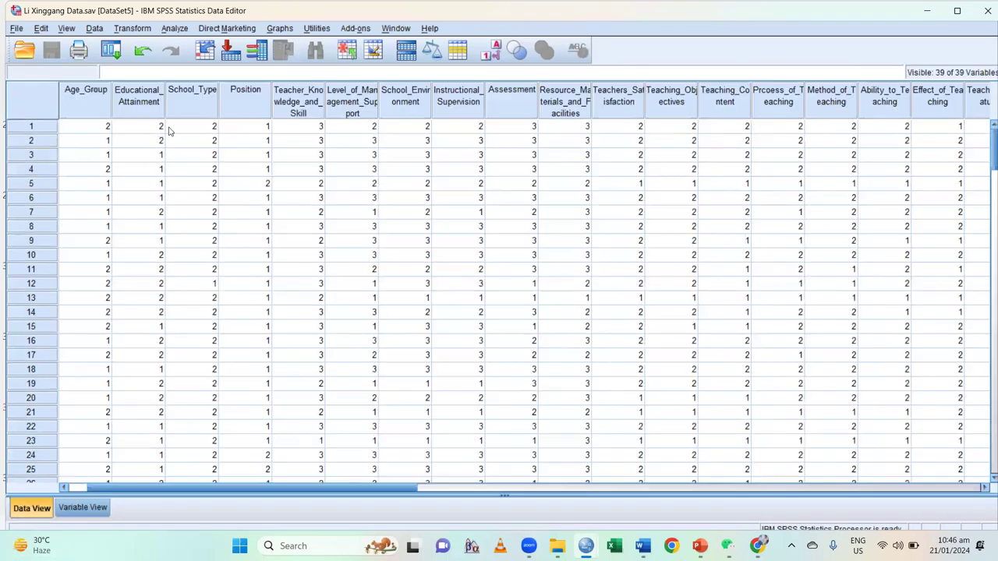
{"action": "left_click", "coordinate": [95, 107]}
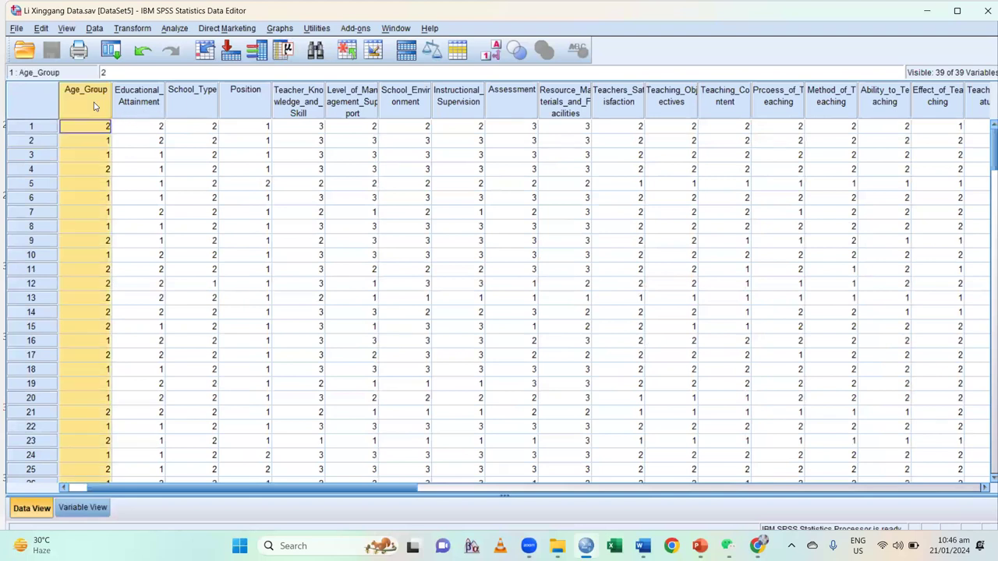
{"action": "left_click", "coordinate": [497, 48]}
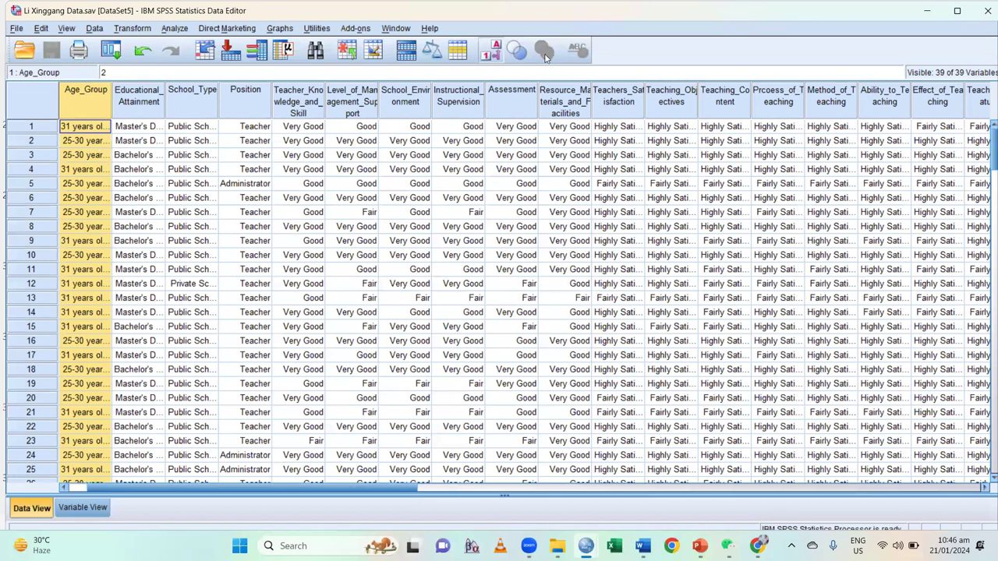
{"action": "left_click", "coordinate": [487, 51]}
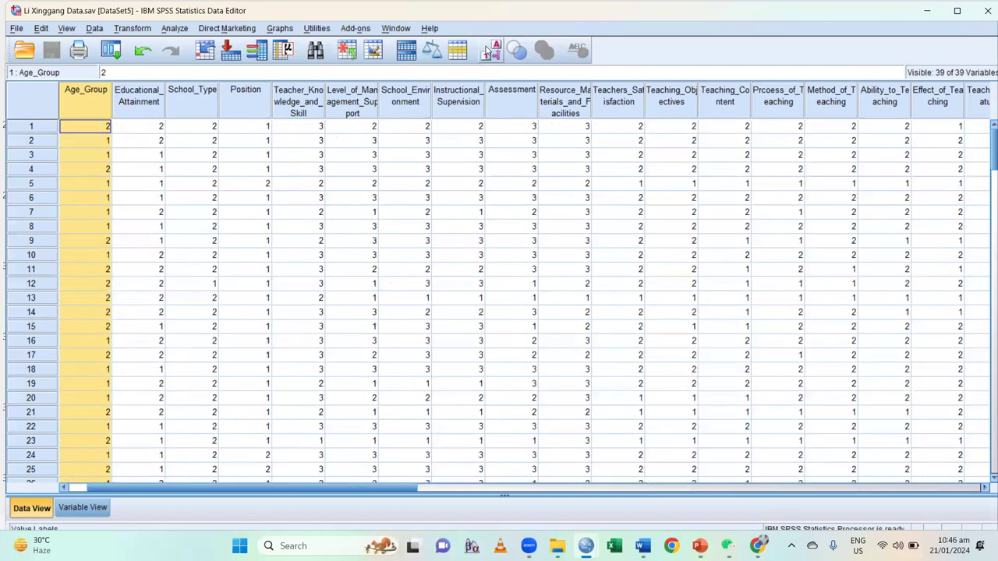
{"action": "left_click", "coordinate": [489, 50]}
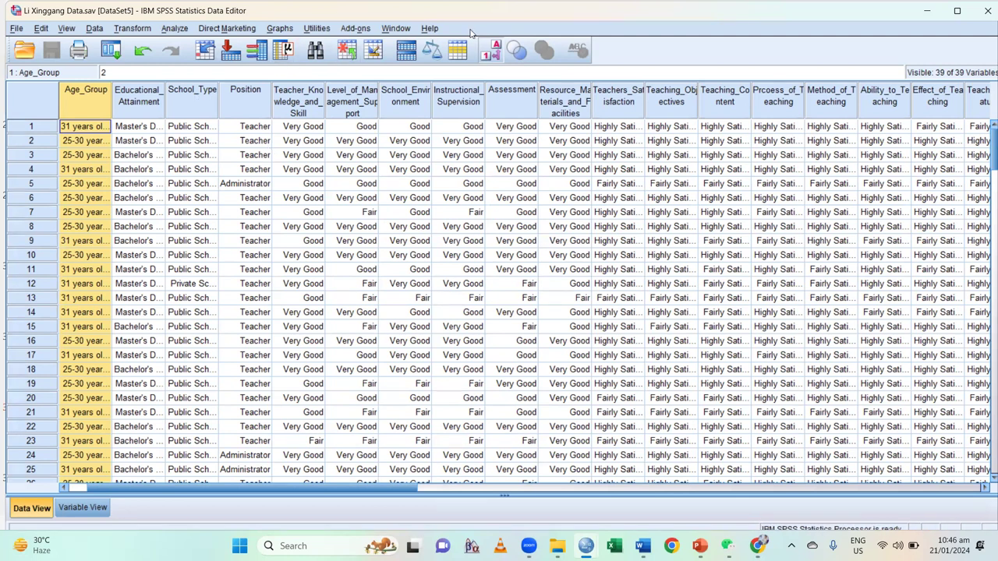
{"action": "left_click", "coordinate": [490, 48]}
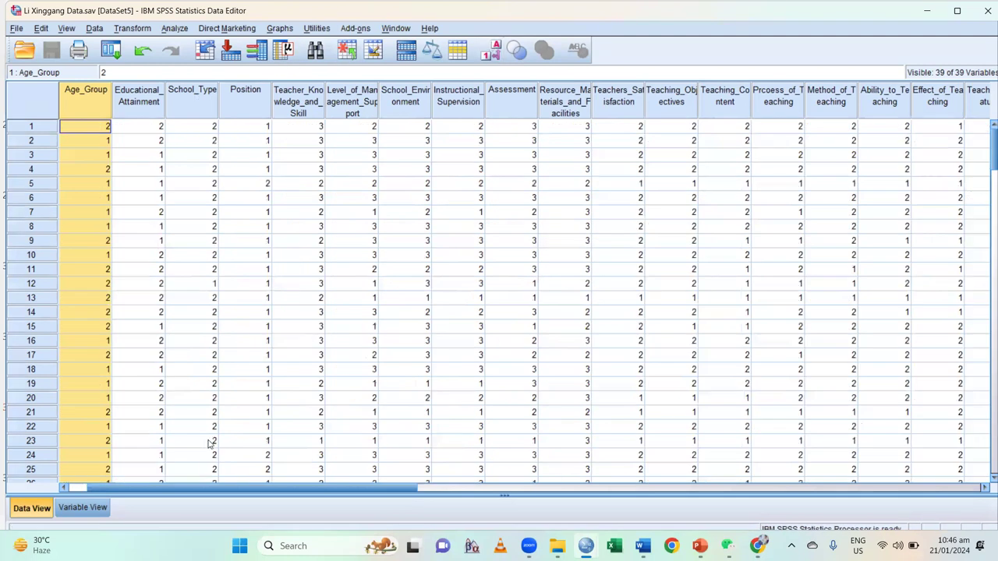
Step: Return to the variable definitions and highlight Age_Group and Teacher_Knowledge_and_Skill in turn
{"action": "left_click", "coordinate": [82, 508]}
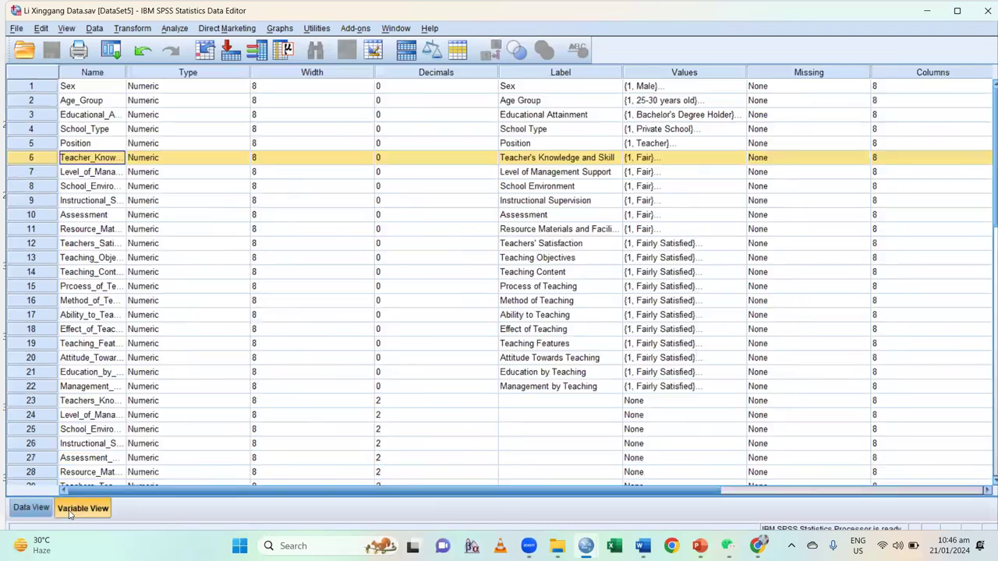
{"action": "left_click", "coordinate": [30, 101]}
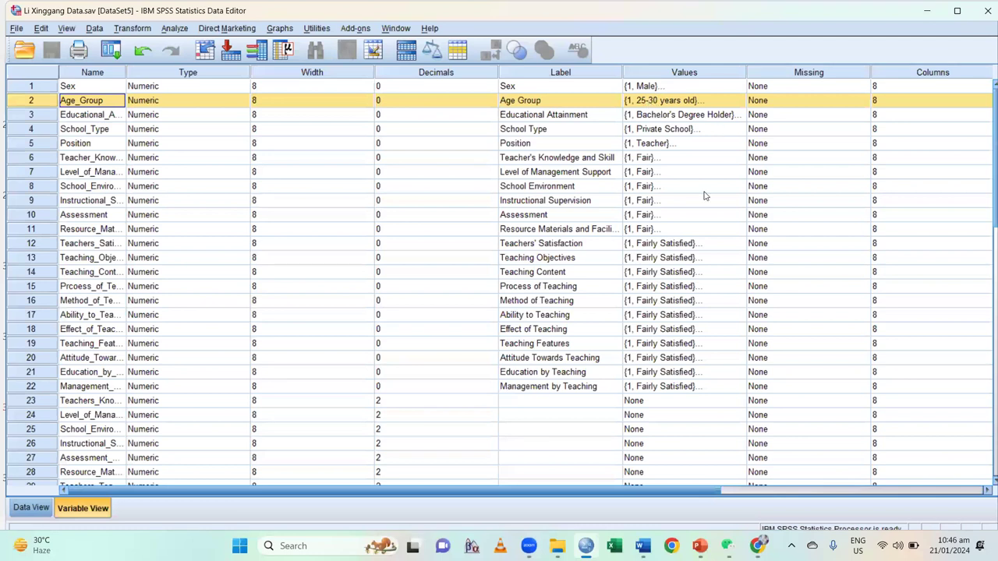
{"action": "left_click", "coordinate": [43, 159]}
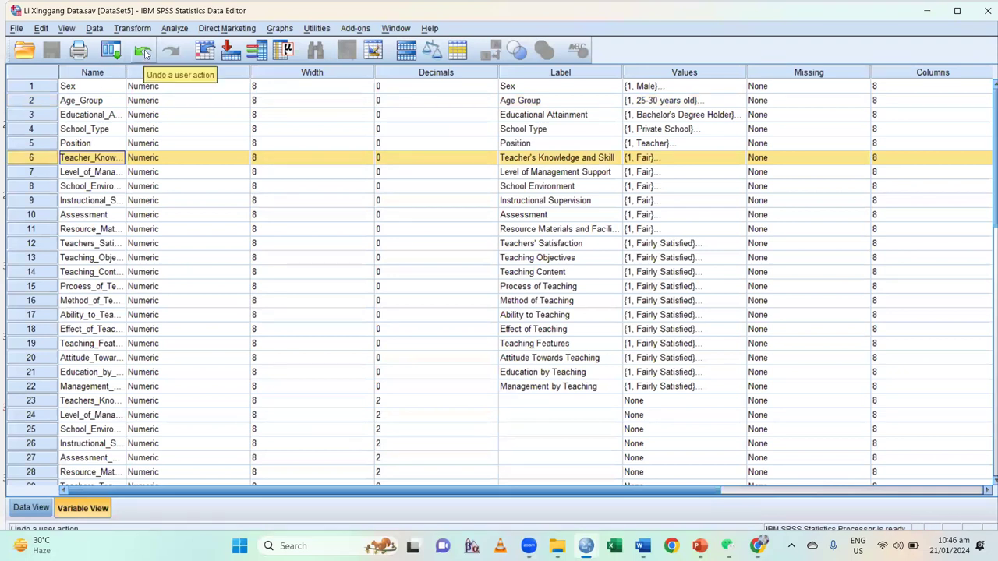
Step: Set up a Crosstabs analysis with Age Group as the row variable and Teacher's Knowledge and Skill as the column variable
{"action": "left_click", "coordinate": [163, 31]}
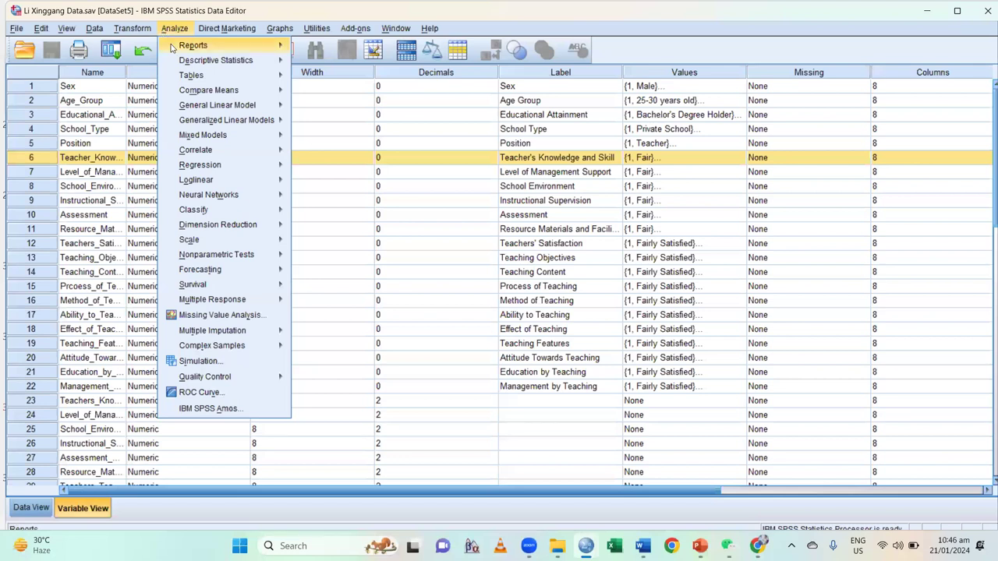
{"action": "mouse_move", "coordinate": [212, 60]}
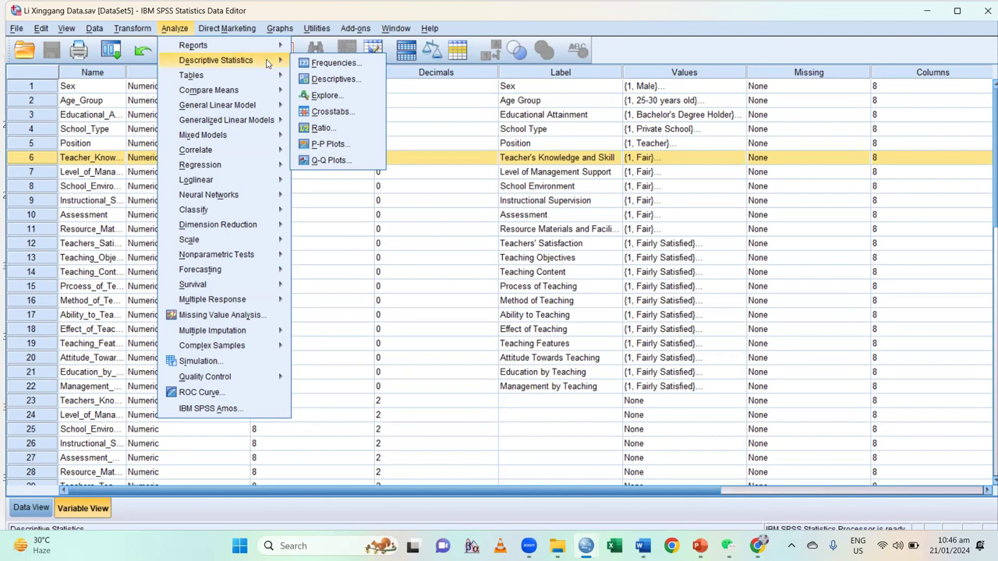
{"action": "left_click", "coordinate": [340, 116]}
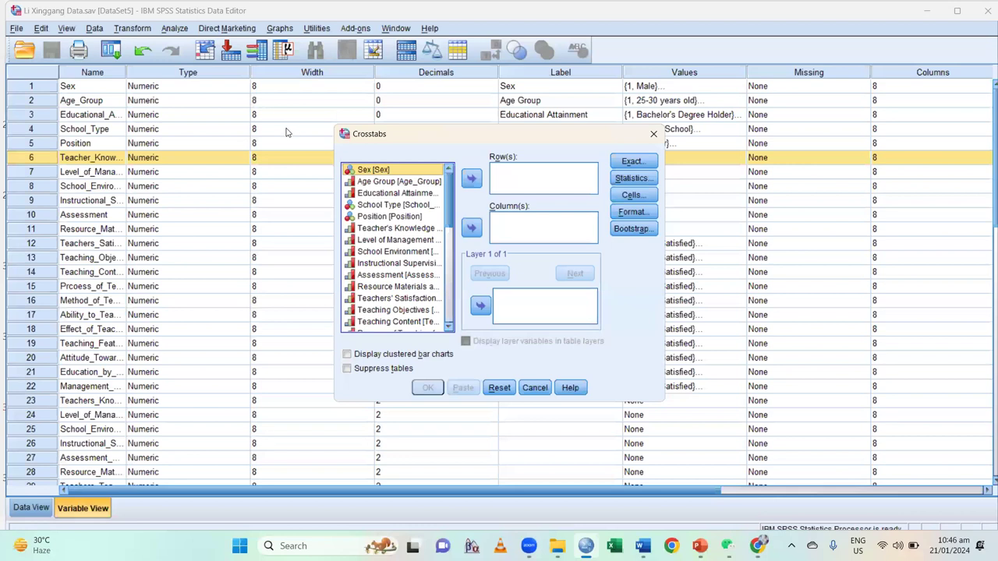
{"action": "left_click", "coordinate": [361, 183]}
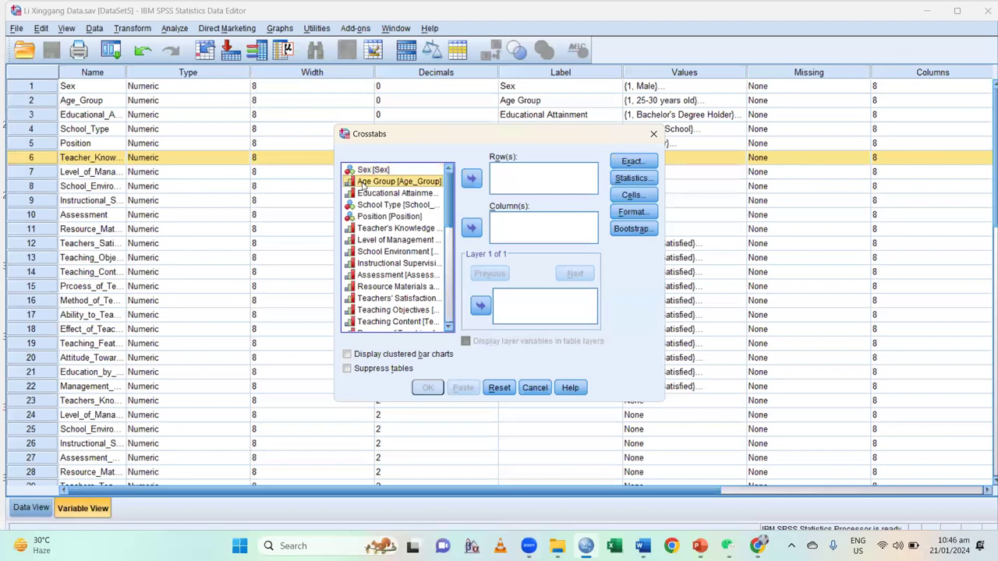
{"action": "left_click", "coordinate": [470, 179]}
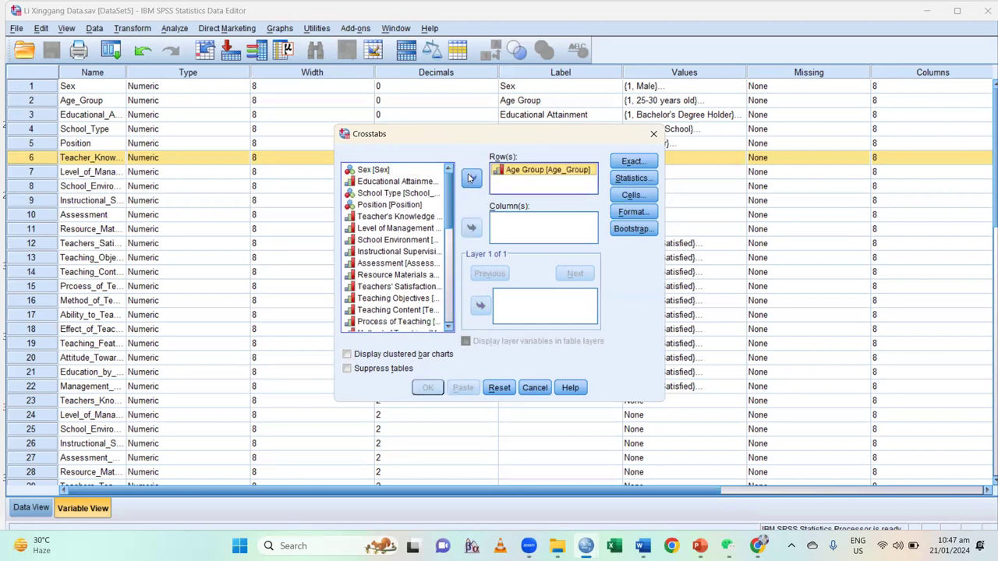
{"action": "left_click", "coordinate": [359, 218]}
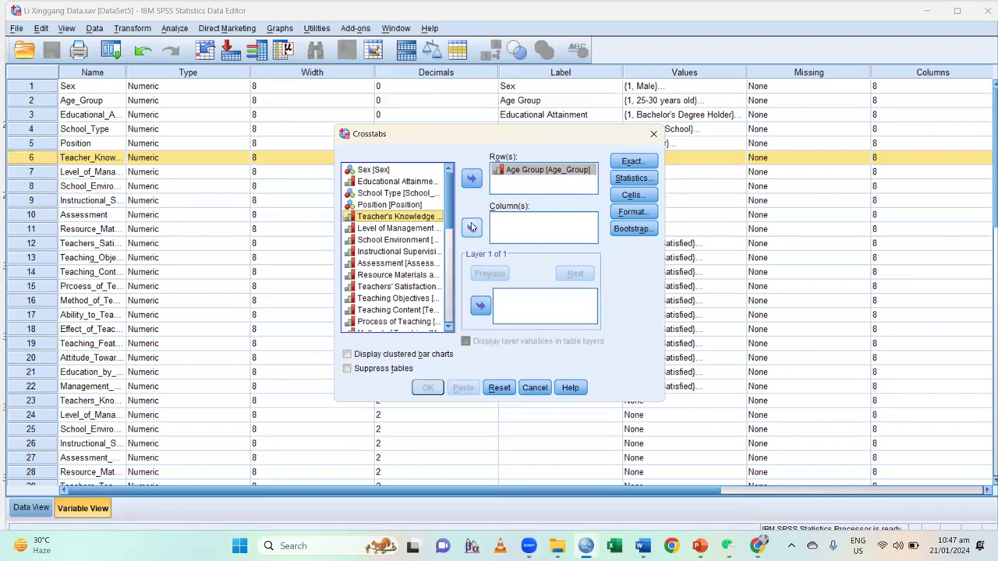
{"action": "left_click", "coordinate": [471, 226]}
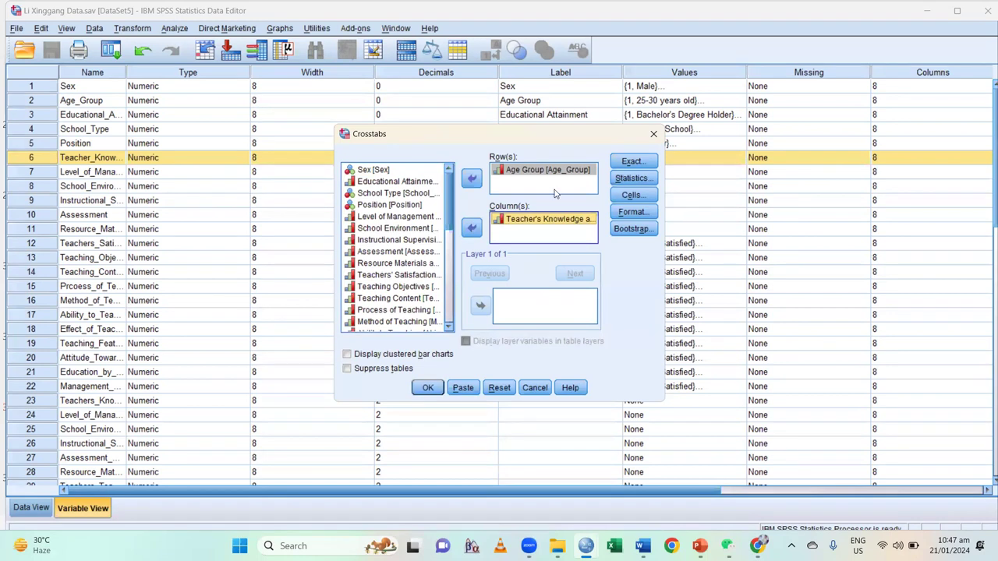
Step: Request the Chi-square and Gamma statistics for the crosstabulation, leaving Phi and Cramer's V unselected
{"action": "left_click", "coordinate": [630, 179]}
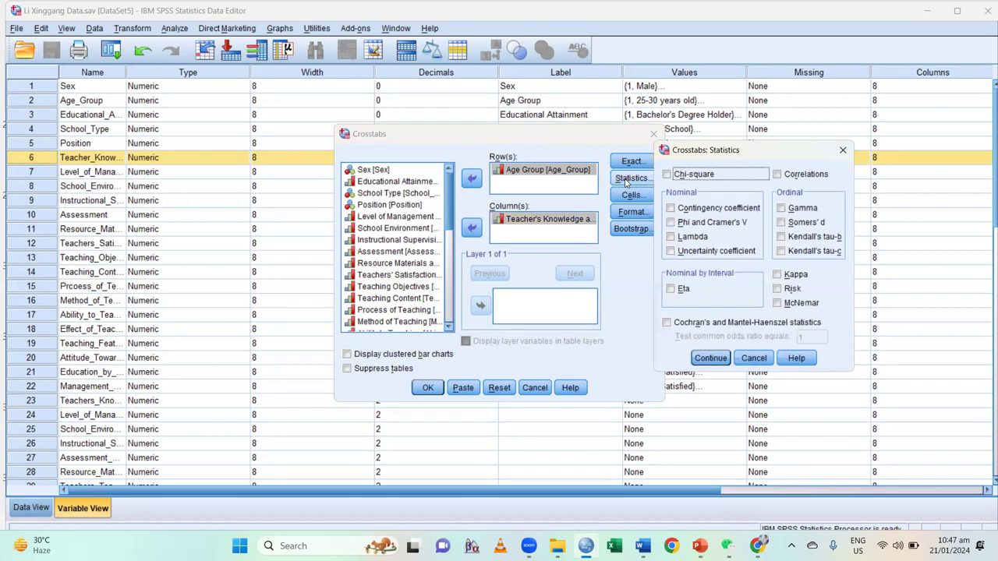
{"action": "left_click", "coordinate": [667, 175]}
{"action": "left_click", "coordinate": [670, 223]}
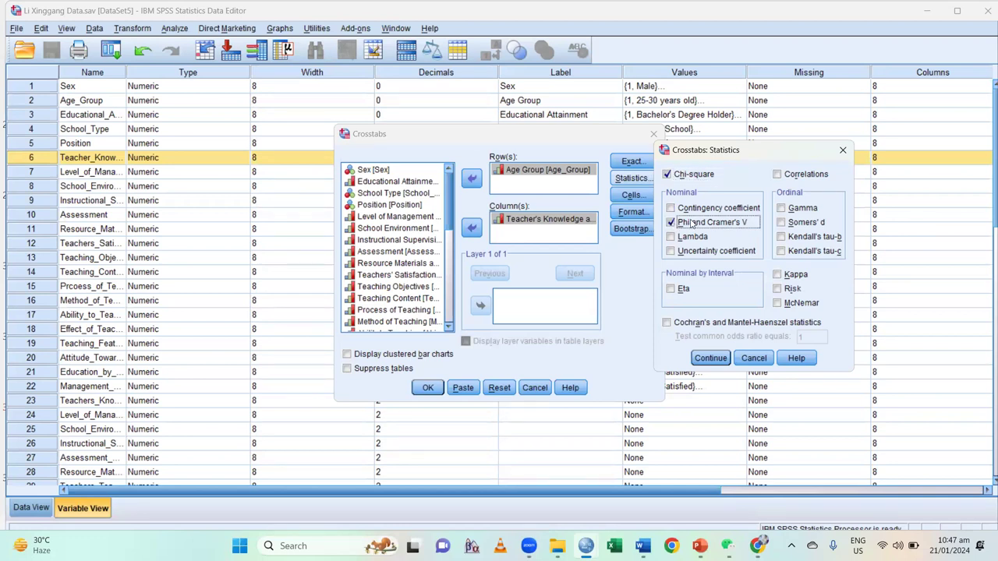
{"action": "left_click", "coordinate": [780, 208]}
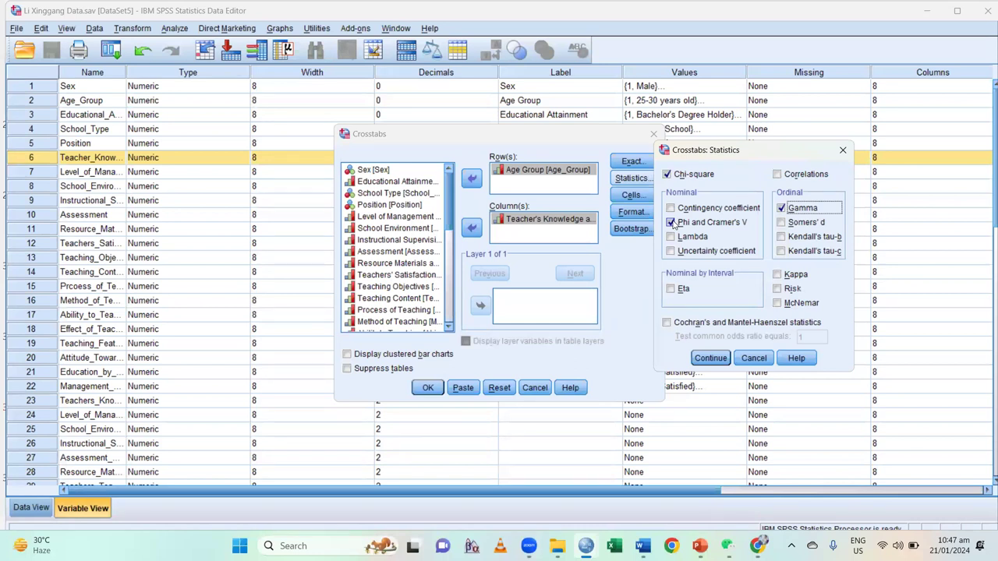
{"action": "left_click", "coordinate": [671, 223]}
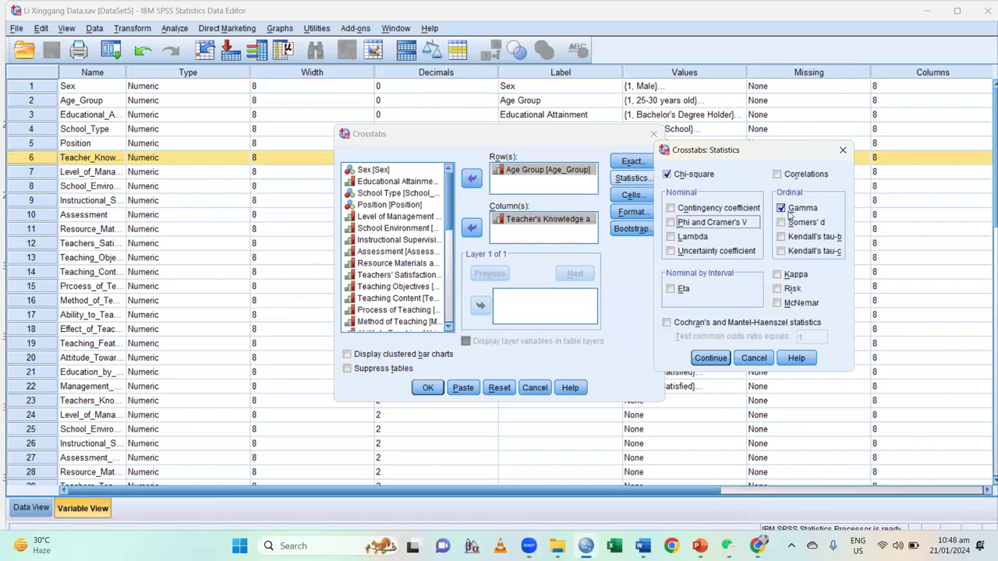
{"action": "left_click", "coordinate": [710, 357]}
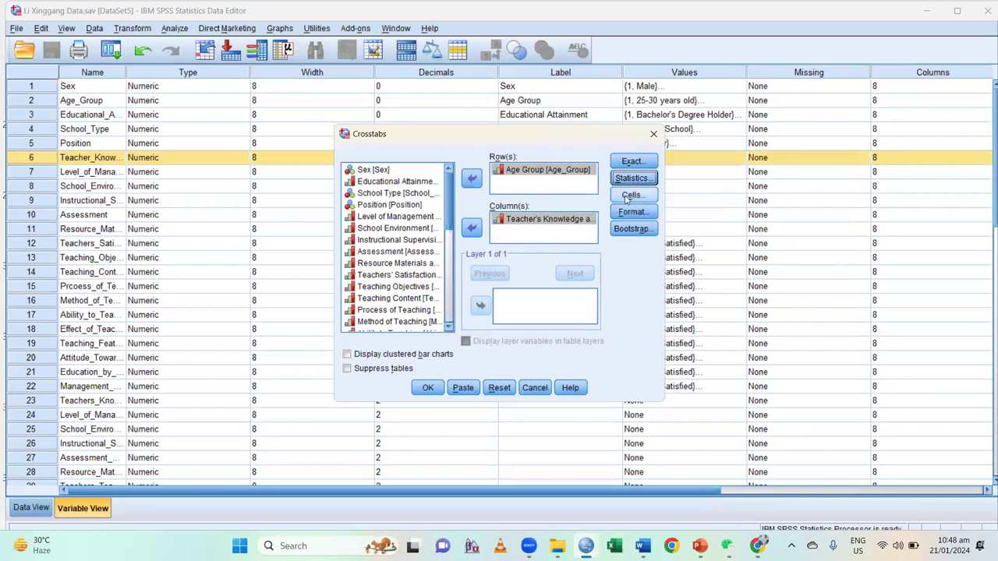
Step: Add row and column percentages to the crosstabulation cells alongside the observed counts
{"action": "left_click", "coordinate": [630, 195]}
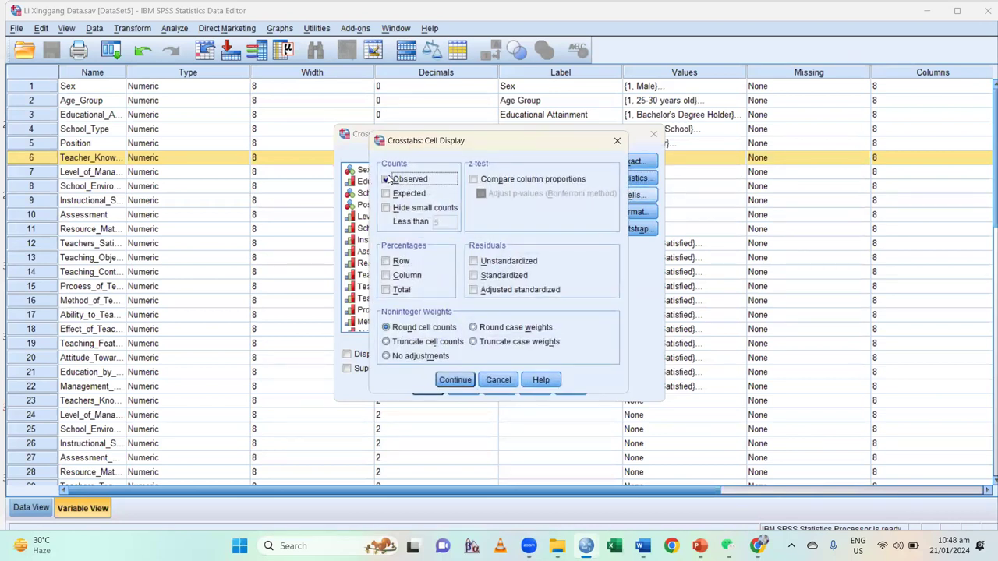
{"action": "left_click", "coordinate": [385, 262]}
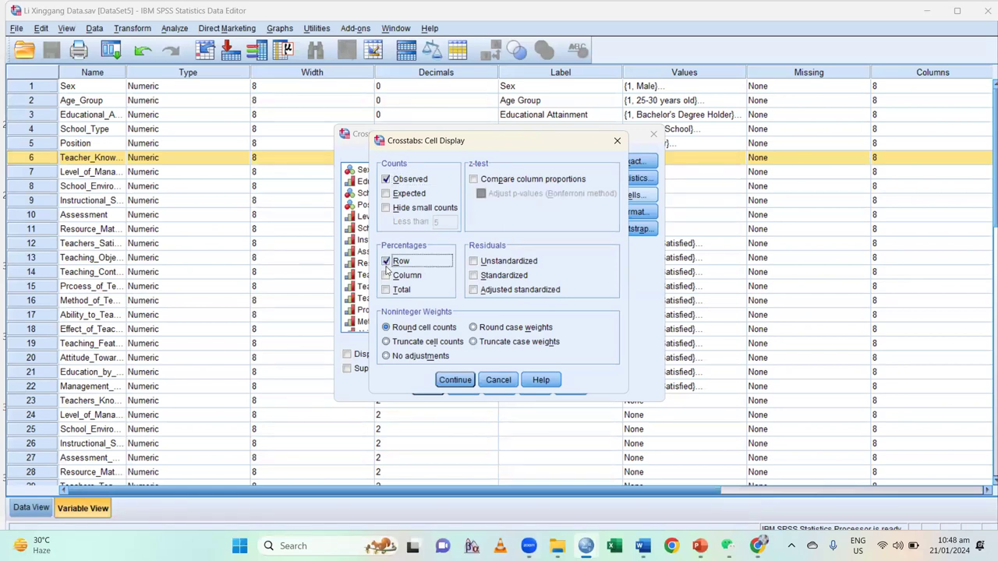
{"action": "left_click", "coordinate": [386, 276]}
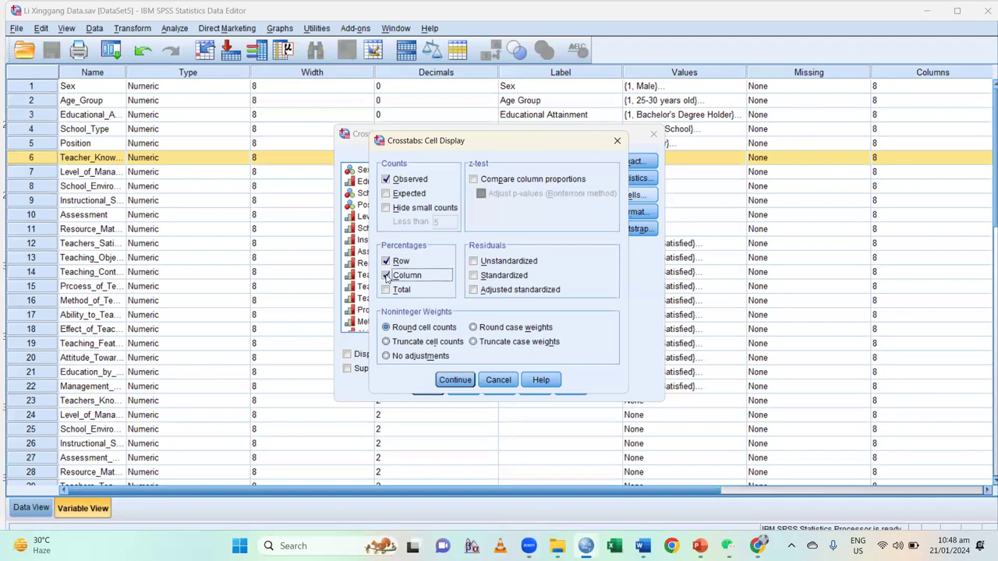
{"action": "left_click", "coordinate": [446, 381]}
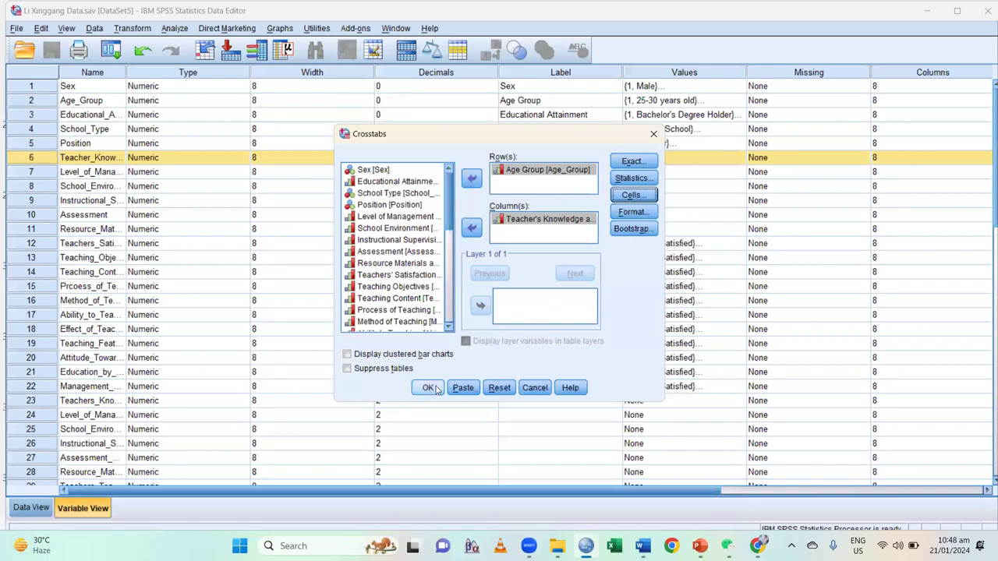
Step: Run the Crosstabs analysis and examine the crosstabulation, Chi-Square Tests and Symmetric Measures tables in the output
{"action": "left_click", "coordinate": [429, 388]}
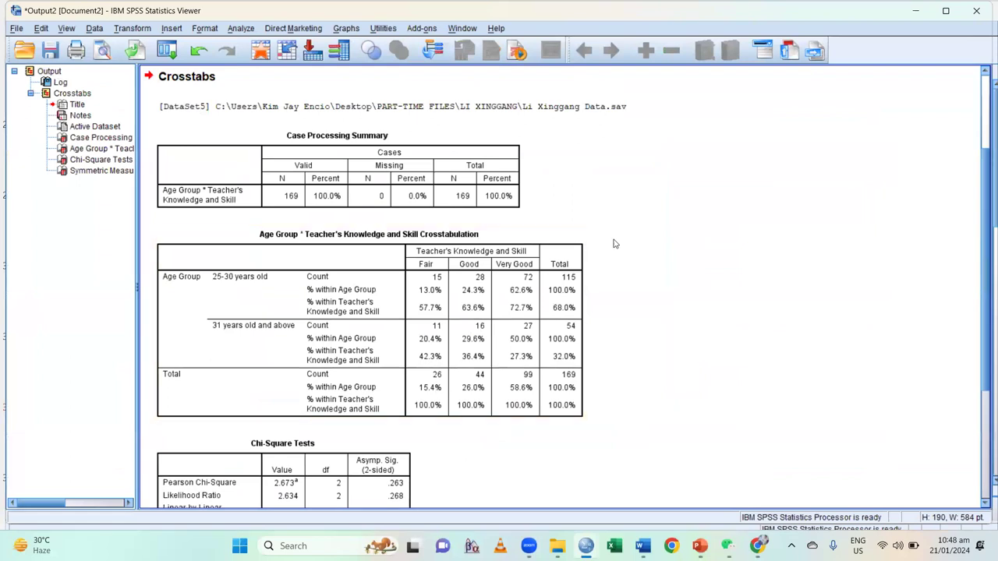
{"action": "scroll", "coordinate": [685, 229], "scroll_direction": "down", "scroll_amount": 3}
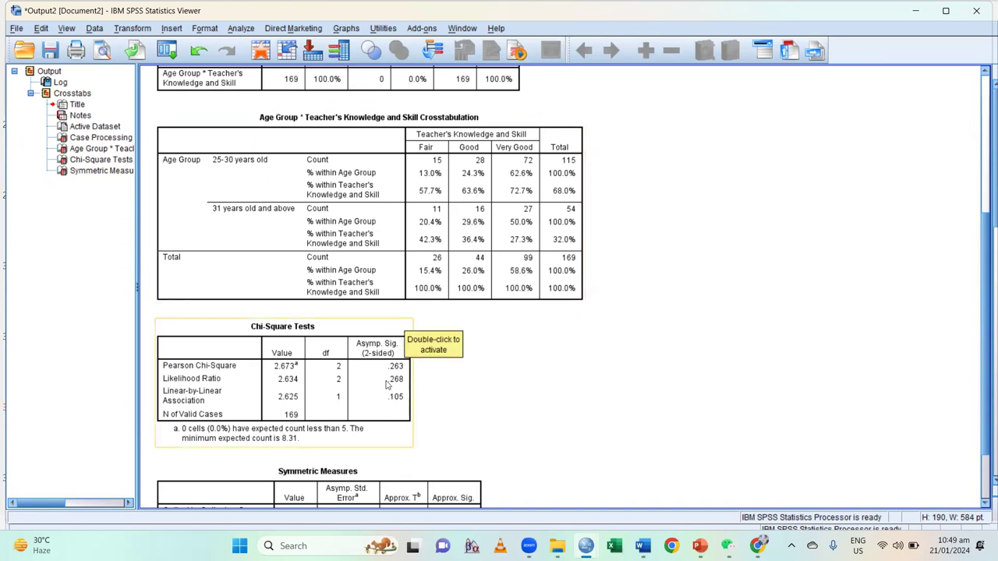
{"action": "scroll", "coordinate": [387, 384], "scroll_direction": "down", "scroll_amount": 3}
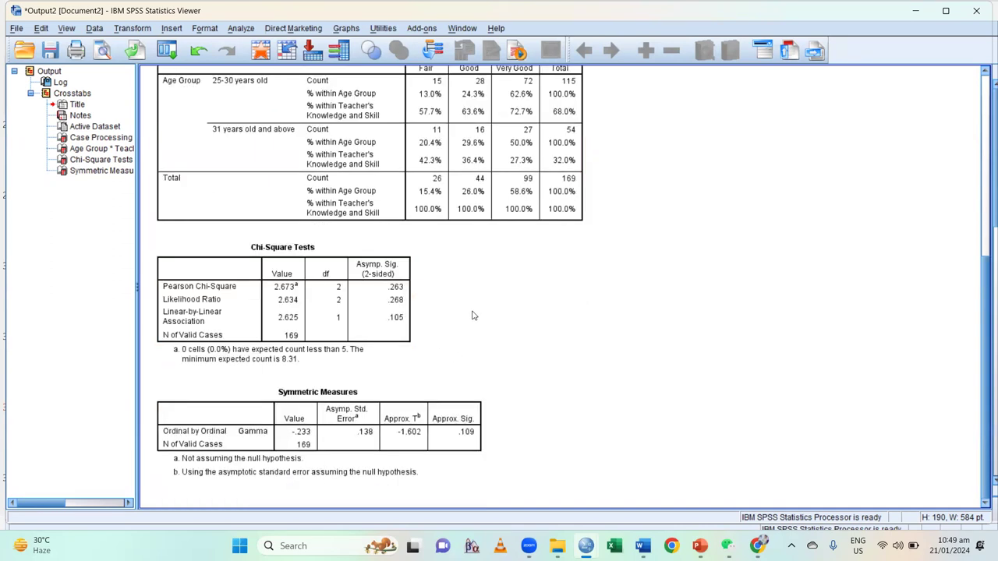